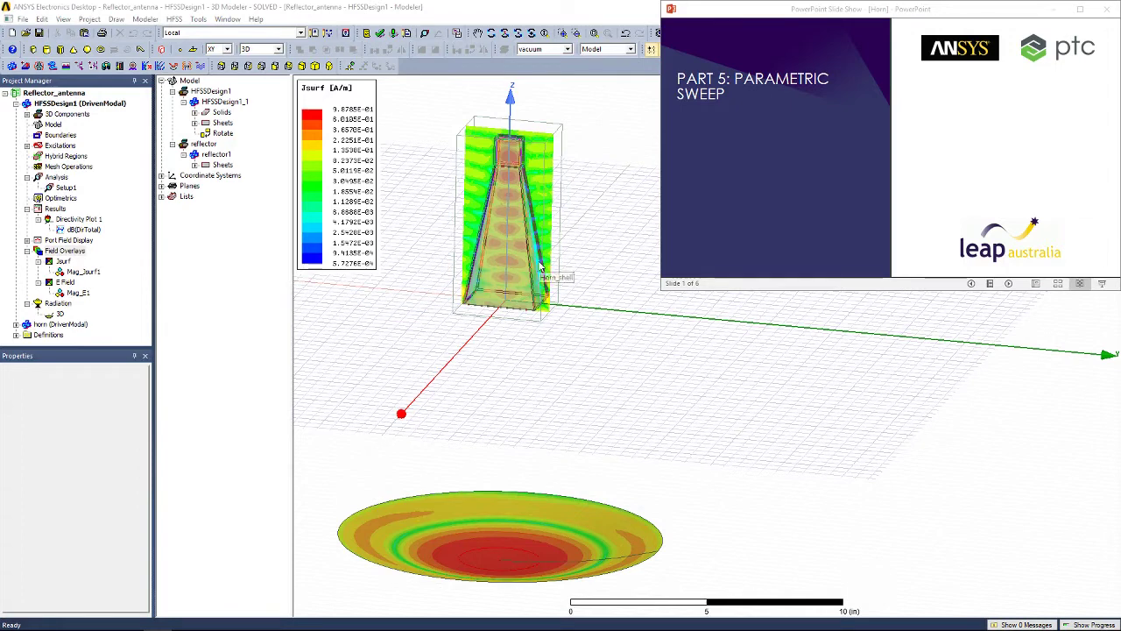
Add a parametric analysis sweeping the offset variable in linear steps from 0in to 10in with a 5in step
click(1071, 127)
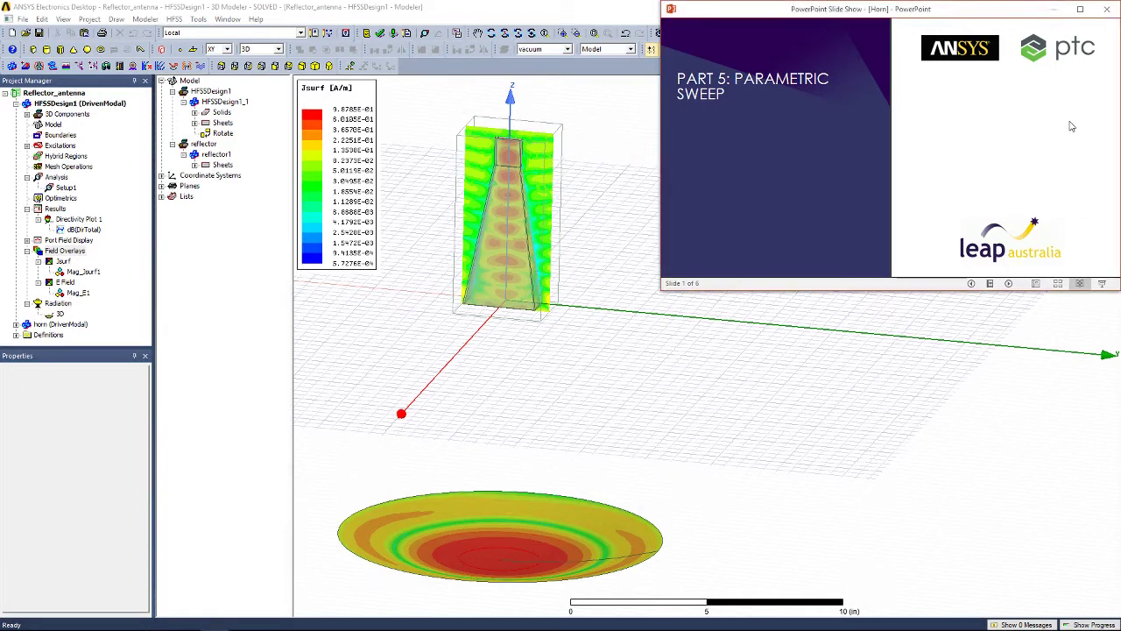
click(1043, 134)
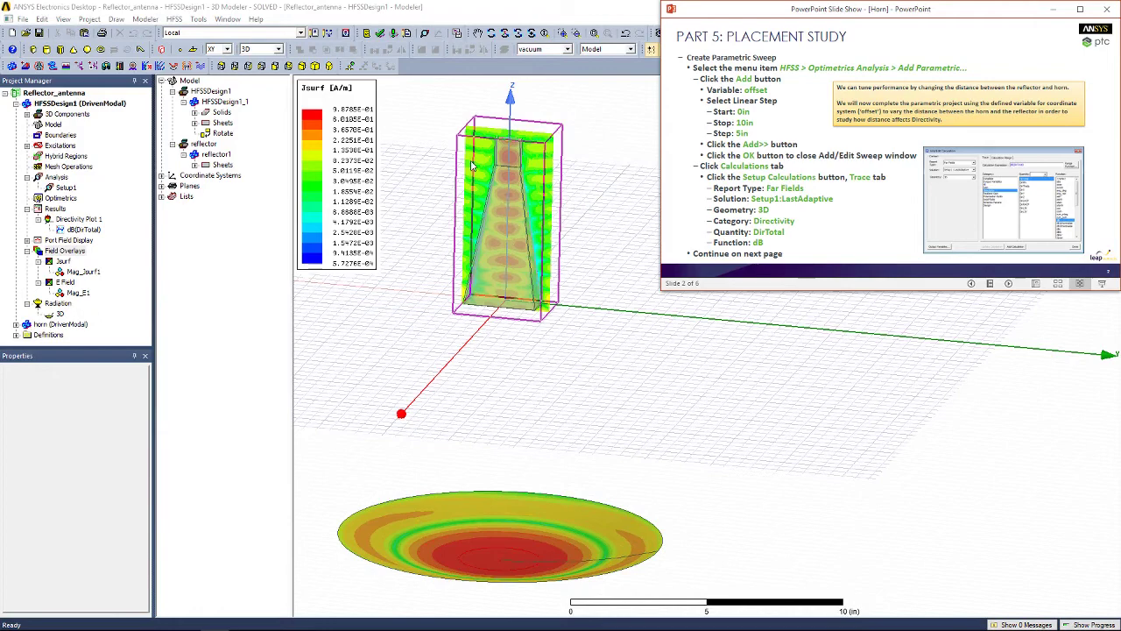
click(173, 19)
mouse_move(263, 251)
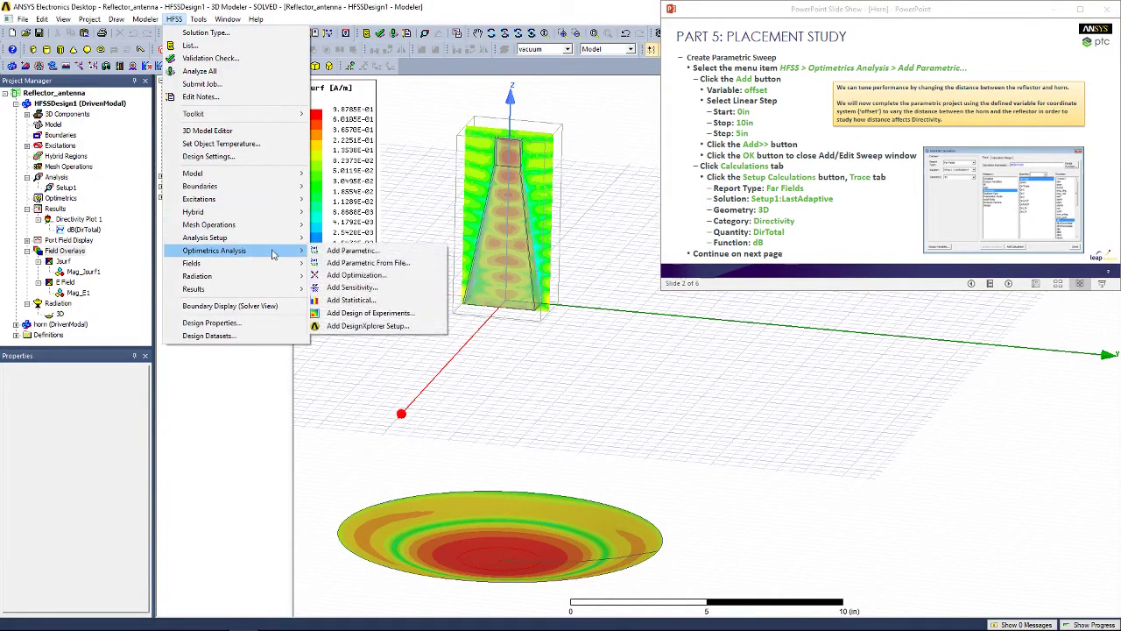
click(350, 251)
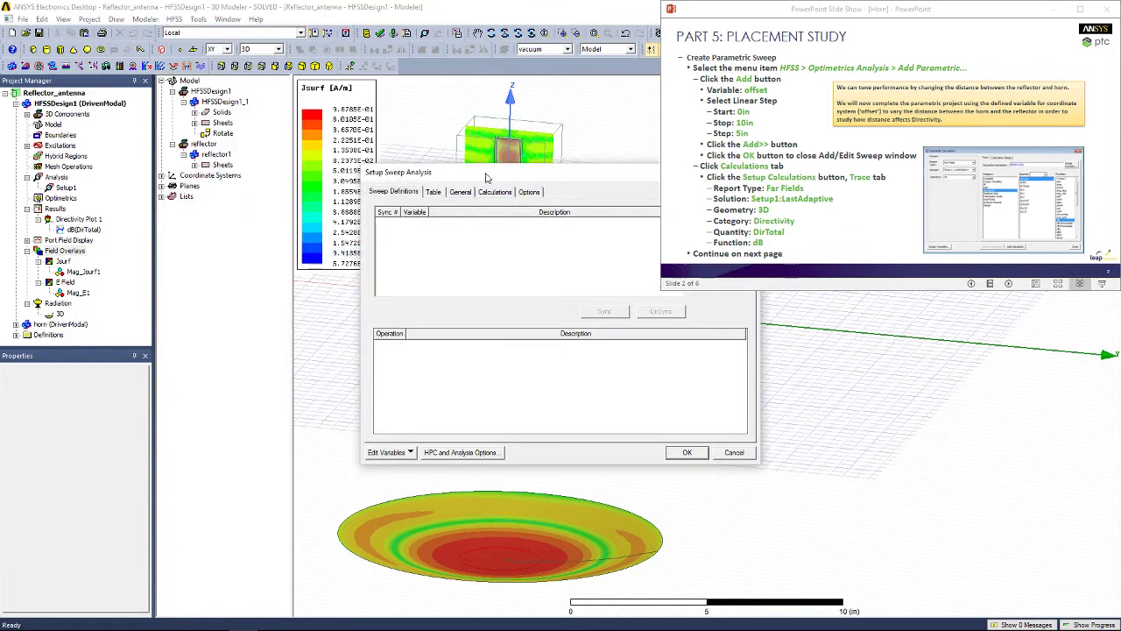
mouse_move(487, 179)
mouse_down()
mouse_move(332, 205)
mouse_move(375, 219)
mouse_up()
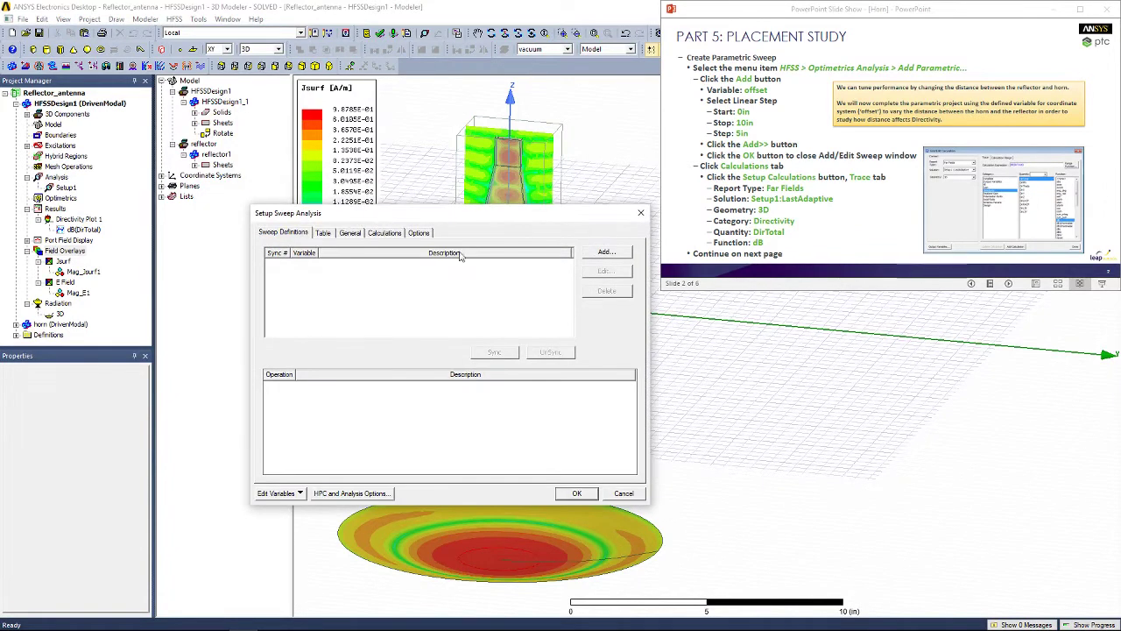
click(602, 252)
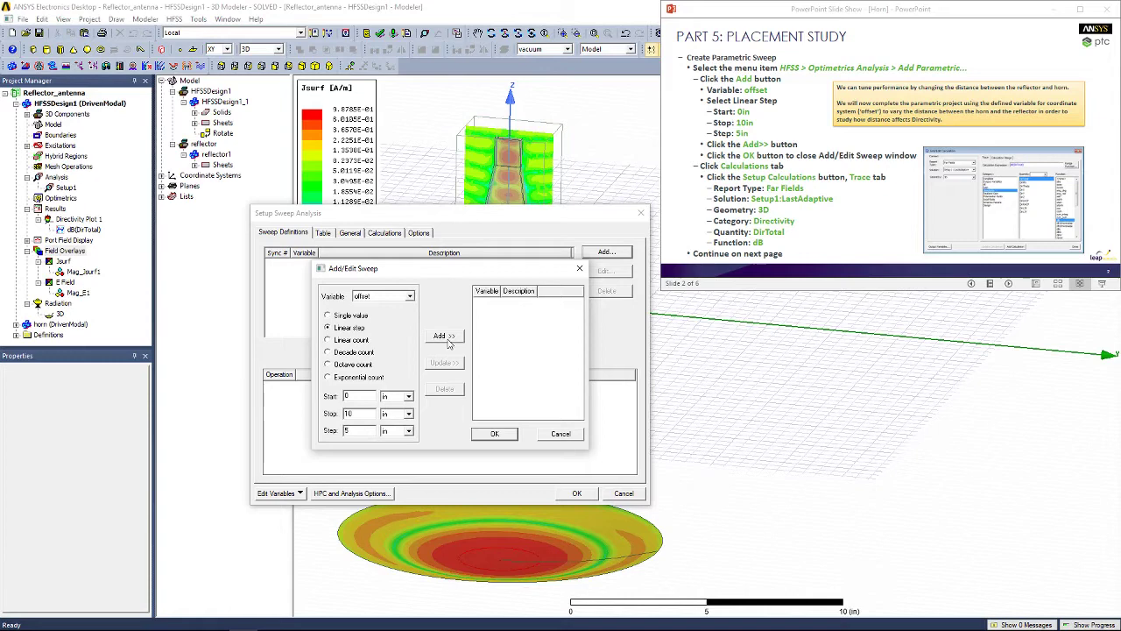
click(447, 338)
click(493, 435)
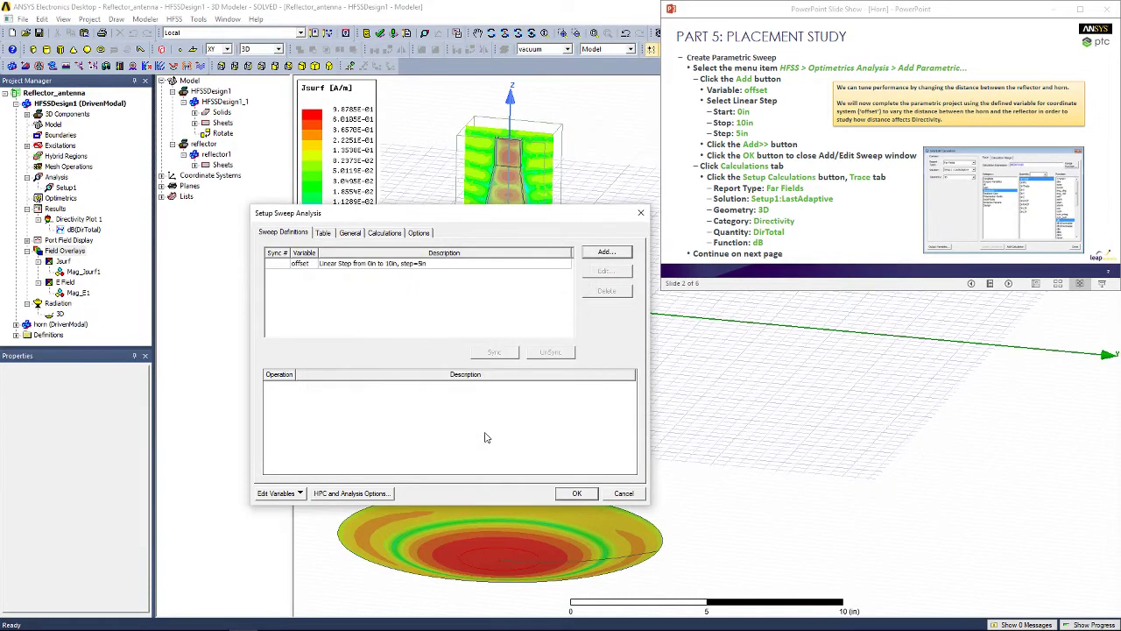
Add a Far Fields calculation of dB(DirTotal) for Setup1 : LastAdaptive on the 3D geometry, at Theta 0deg, Phi 0deg and 10GHz
click(385, 233)
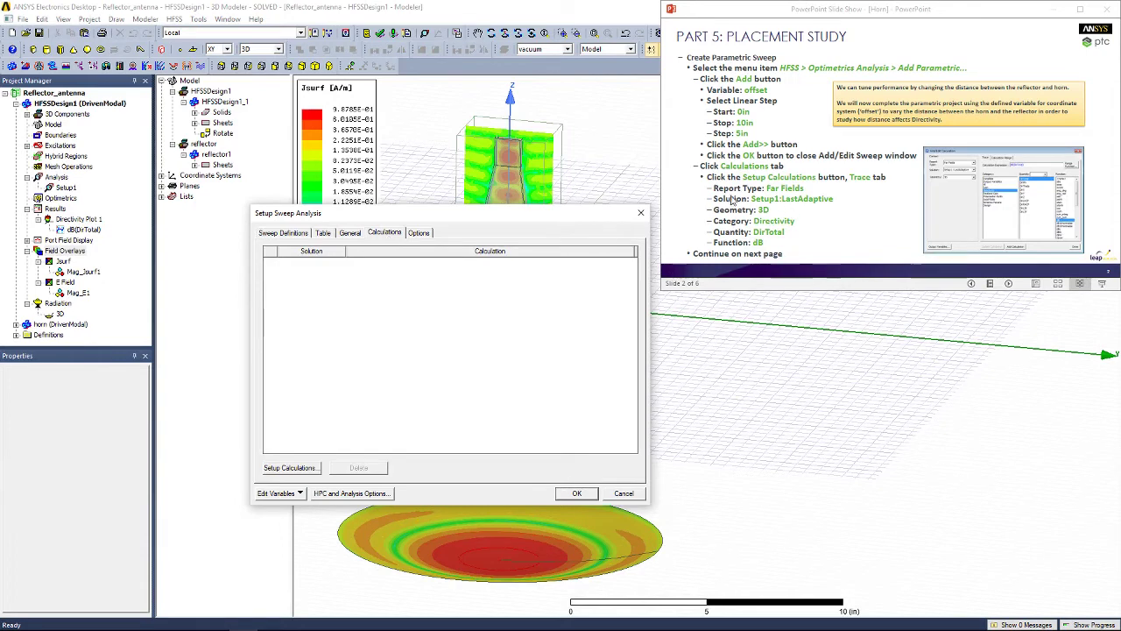
click(309, 467)
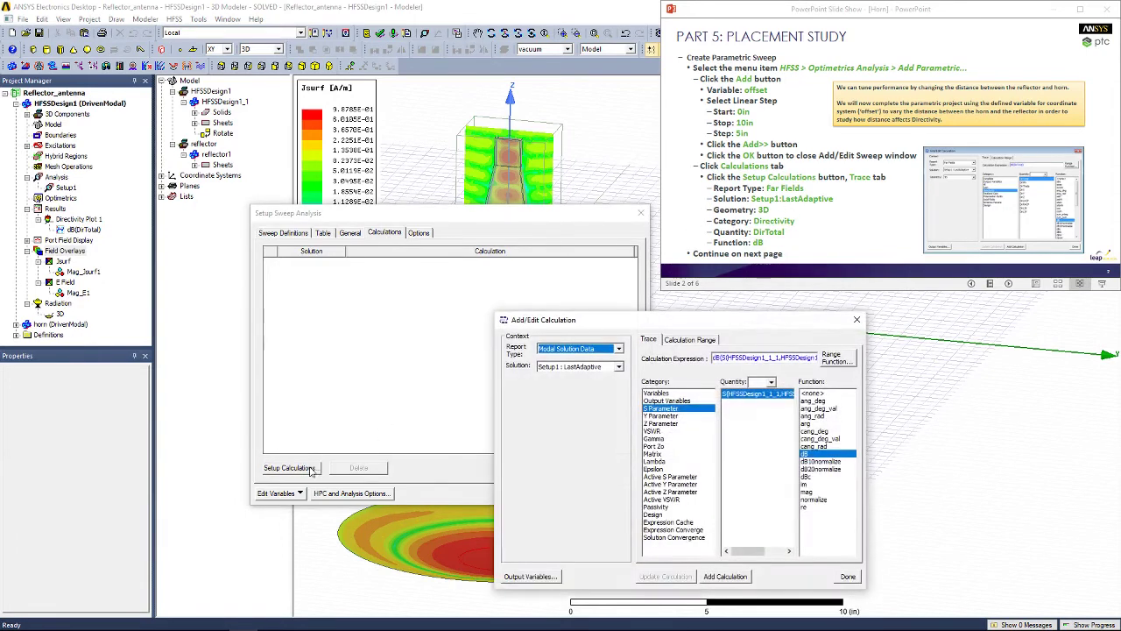
click(619, 350)
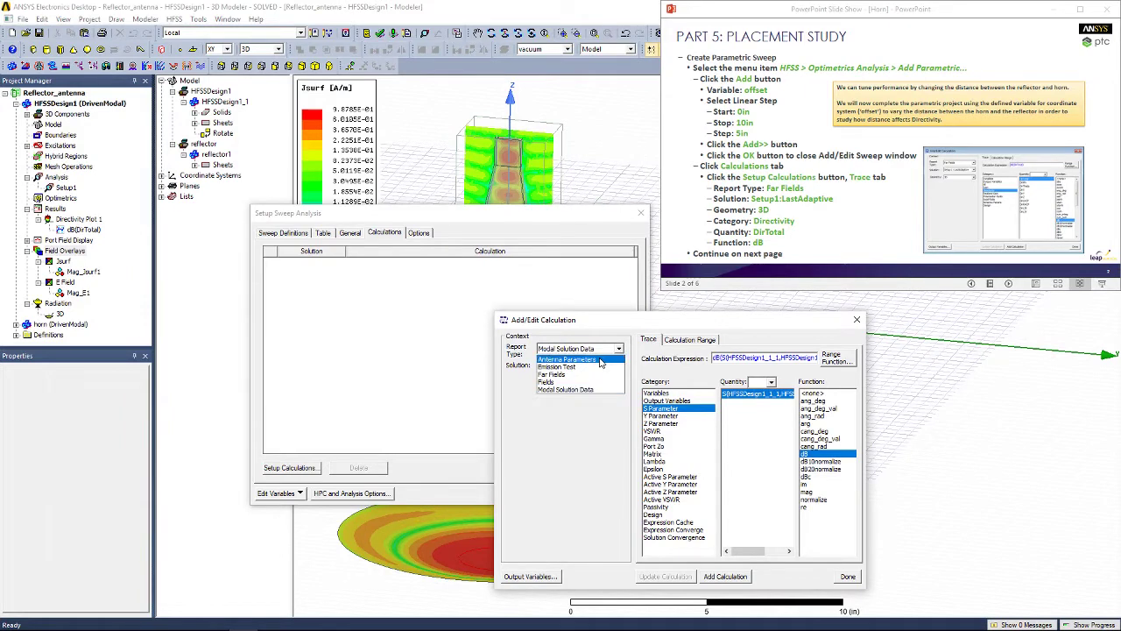
click(574, 374)
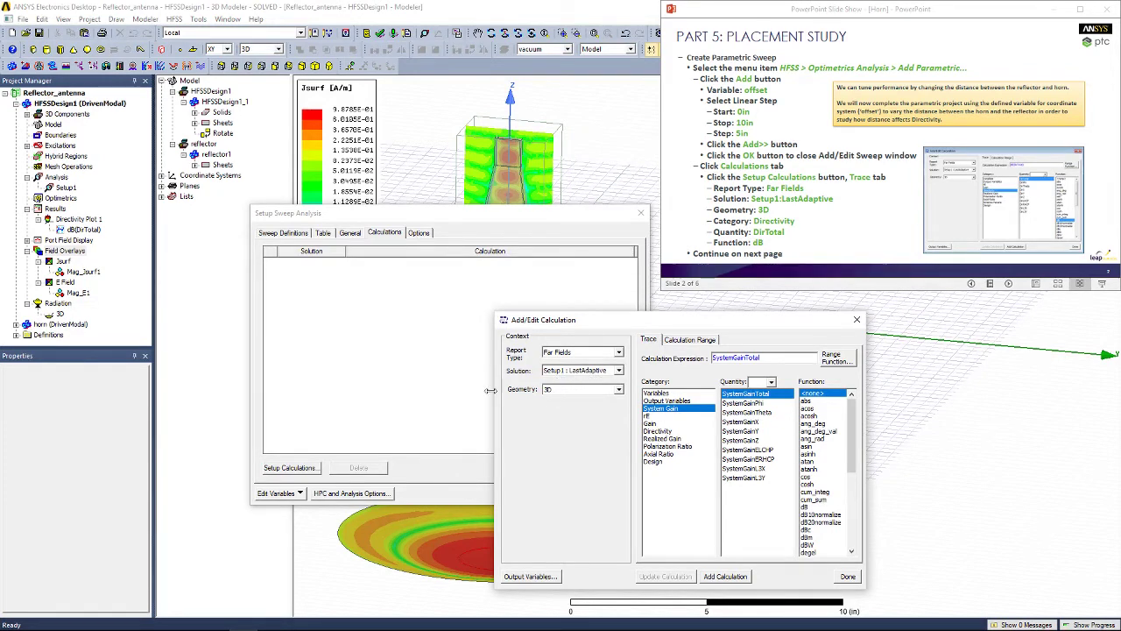
click(653, 432)
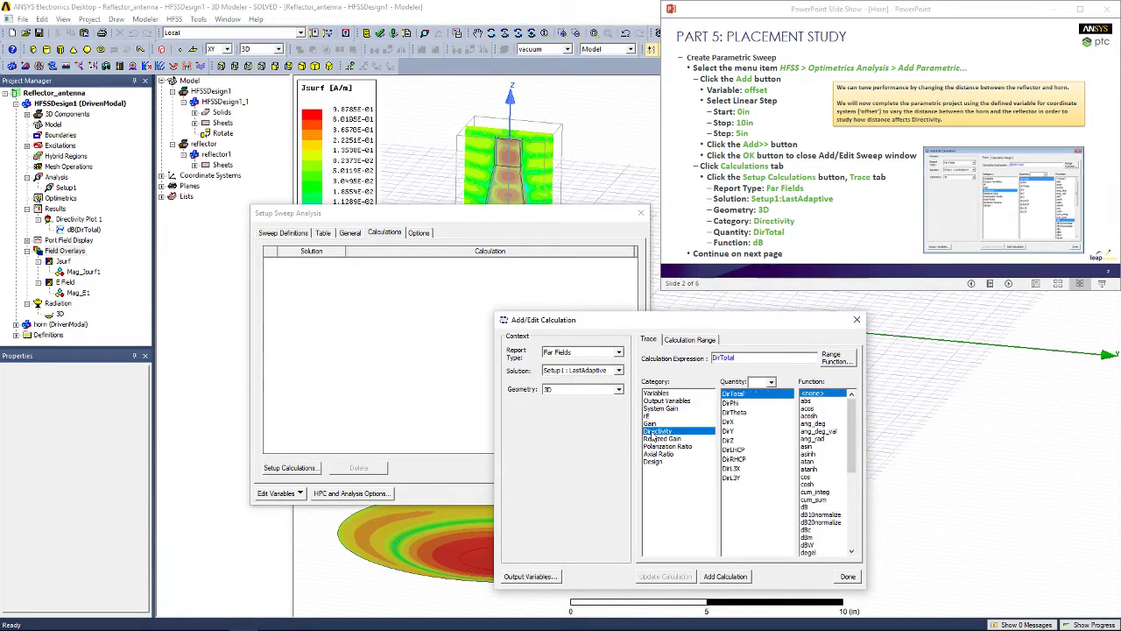
click(806, 507)
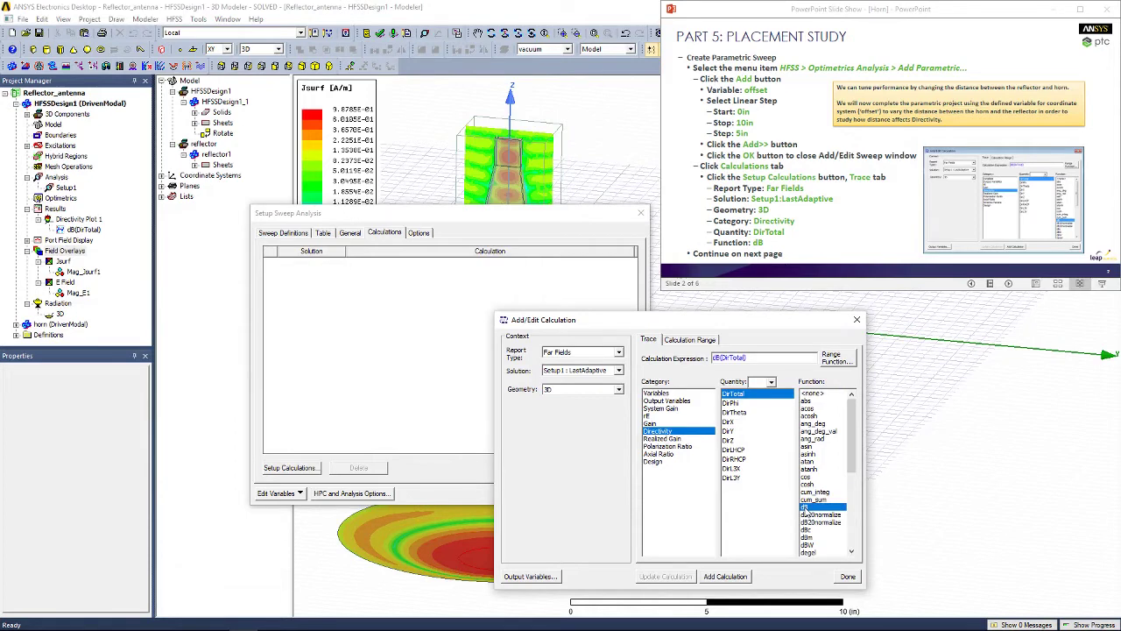
click(863, 130)
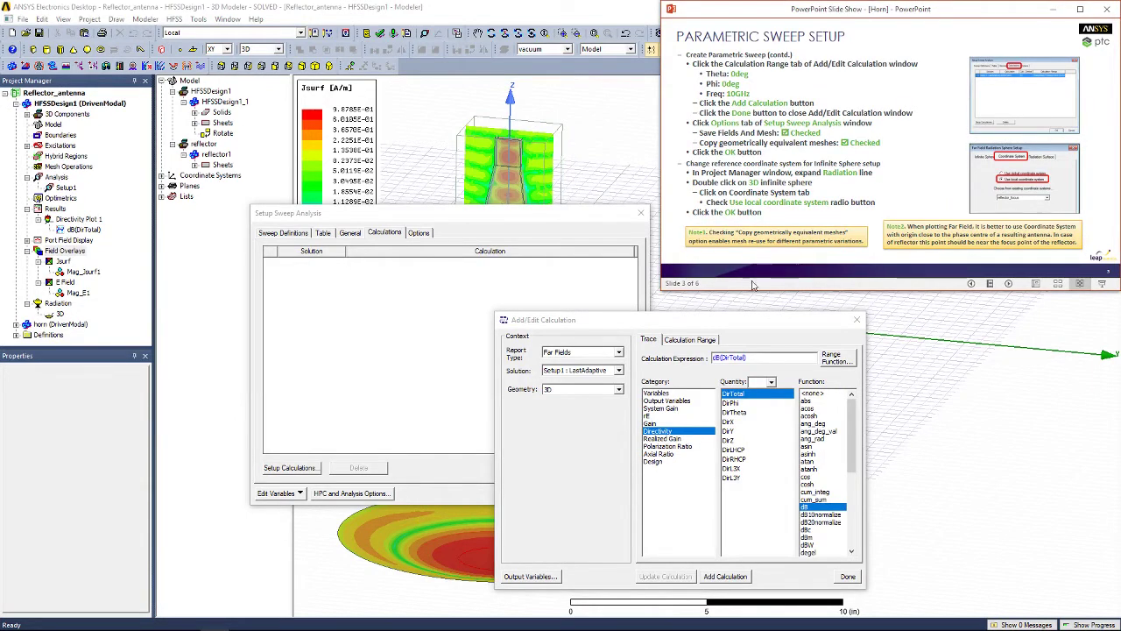
click(691, 339)
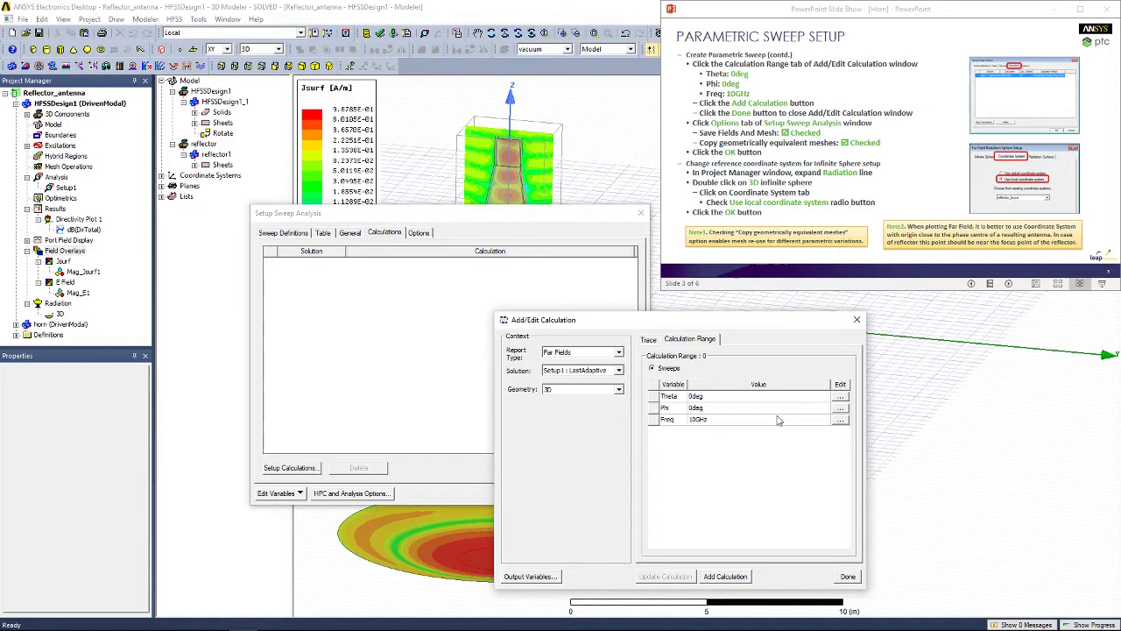
click(725, 576)
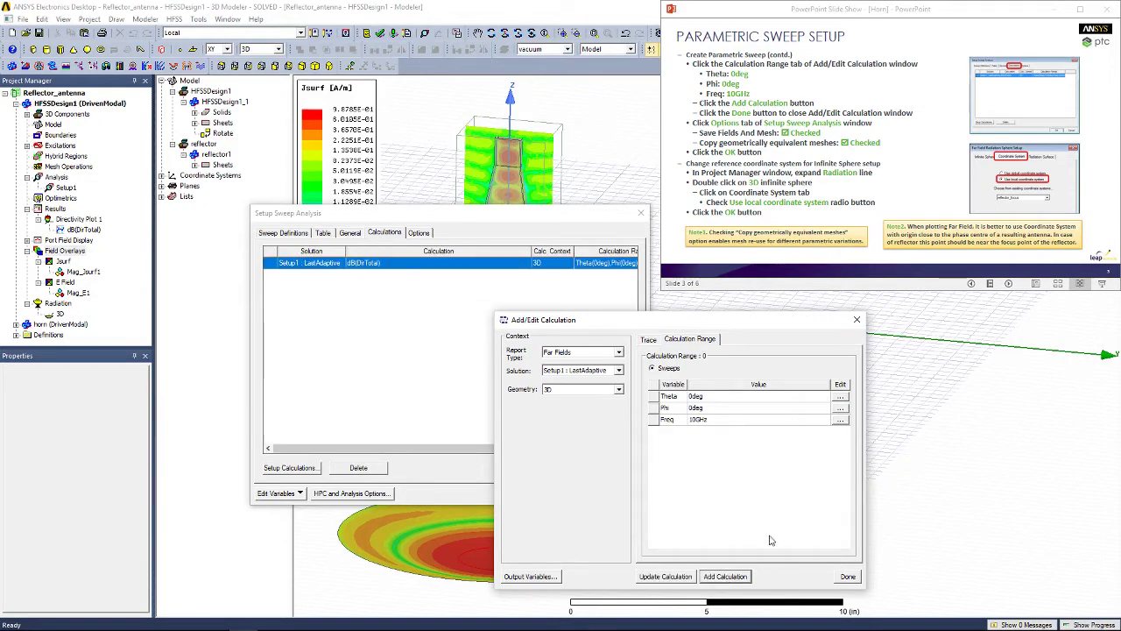
click(848, 576)
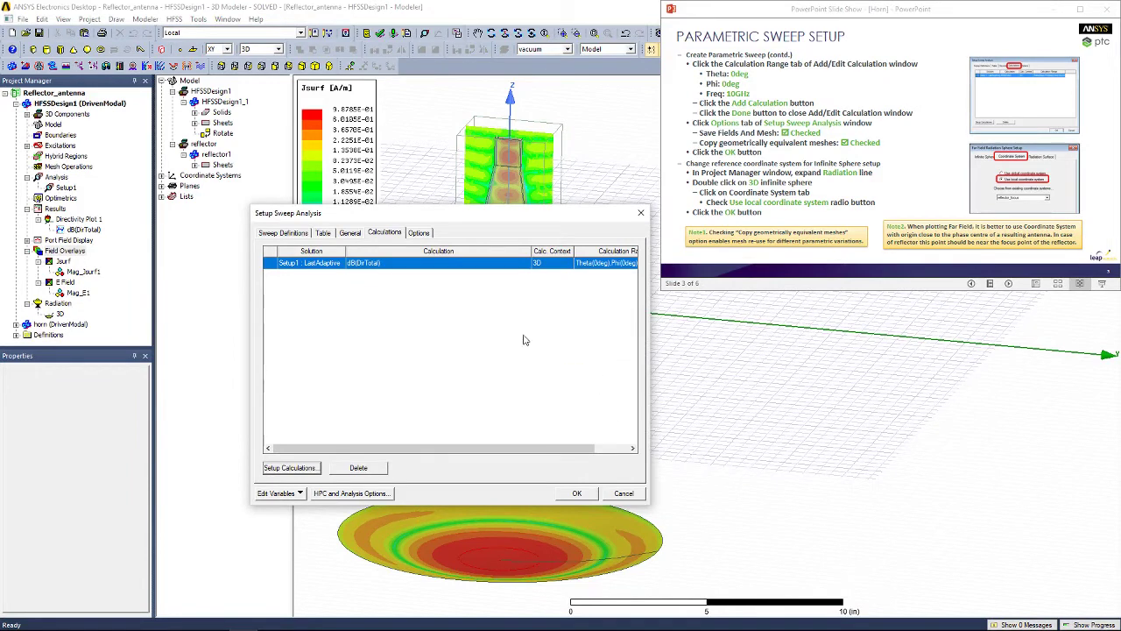
Enable copying of geometrically equivalent meshes for the sweep and accept the parametric setup
click(417, 235)
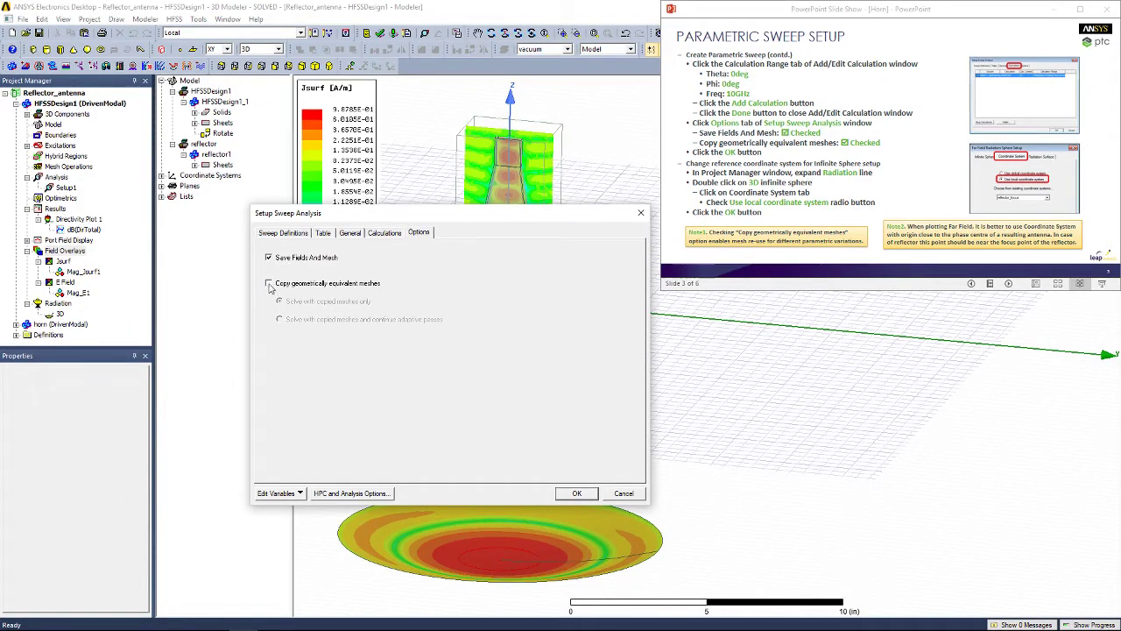
click(269, 283)
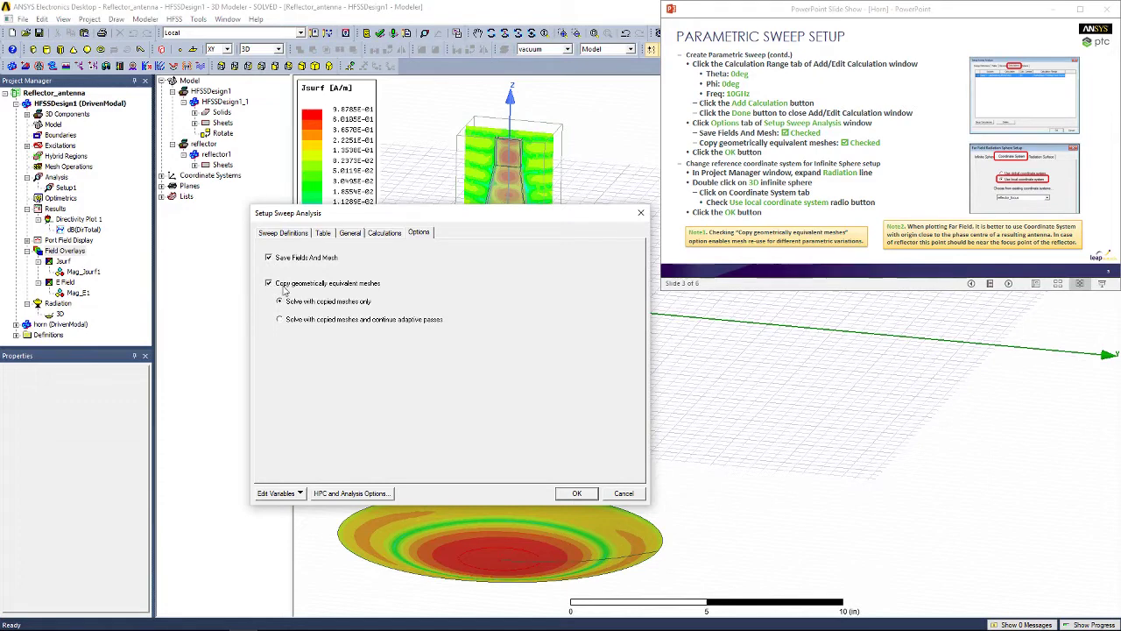
click(578, 493)
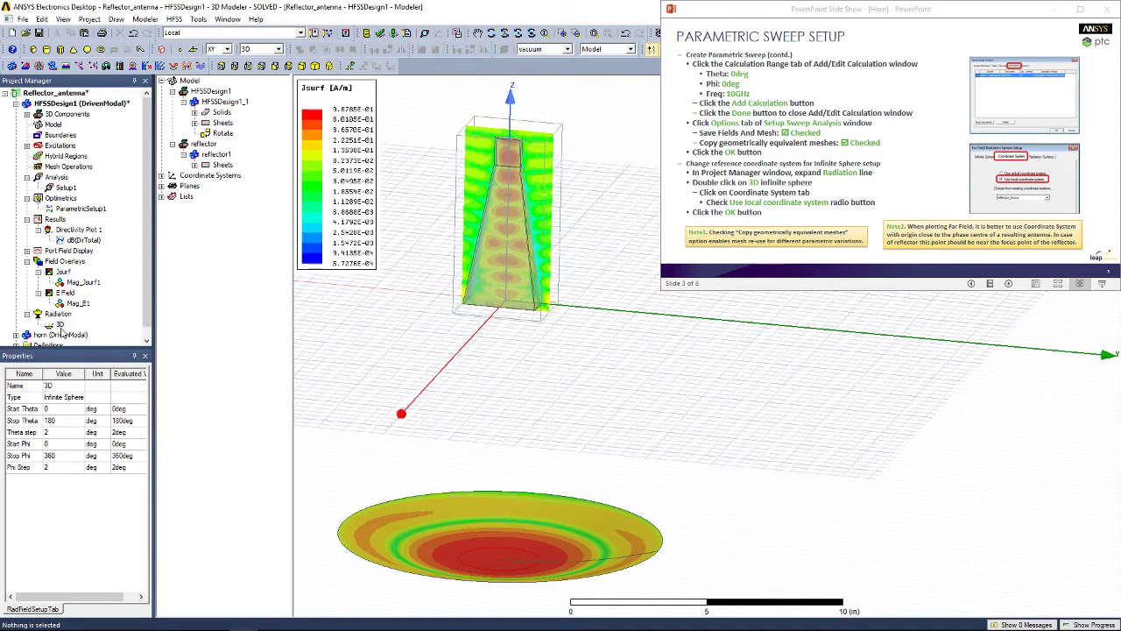
Set the 3D infinite sphere under Radiation to use the local coordinate system reflector_focus
double_click(60, 324)
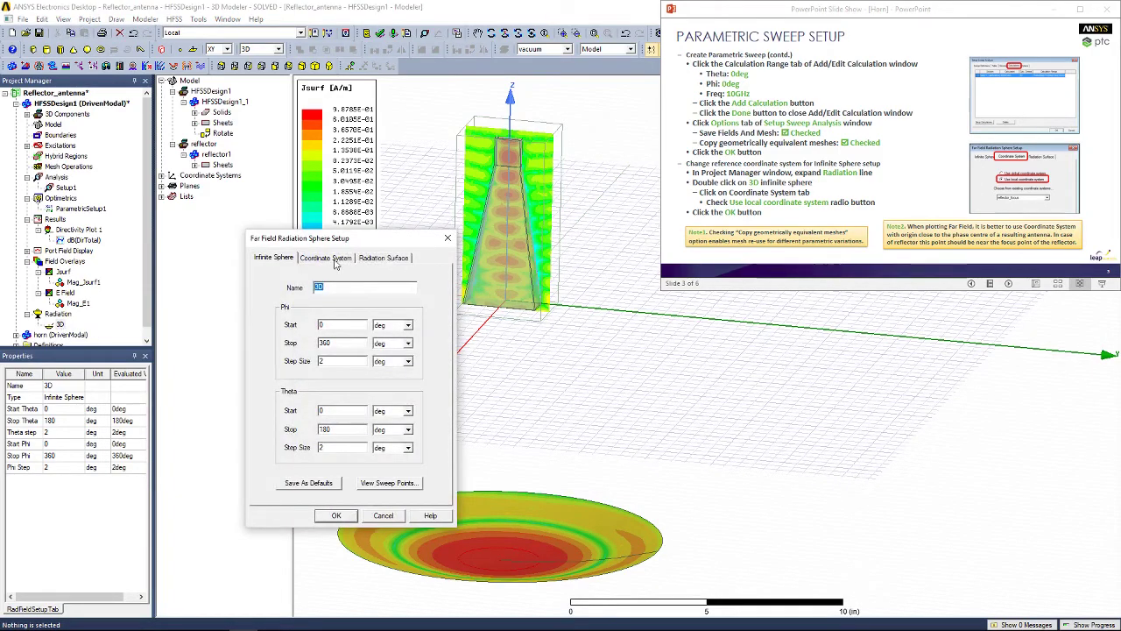
click(331, 259)
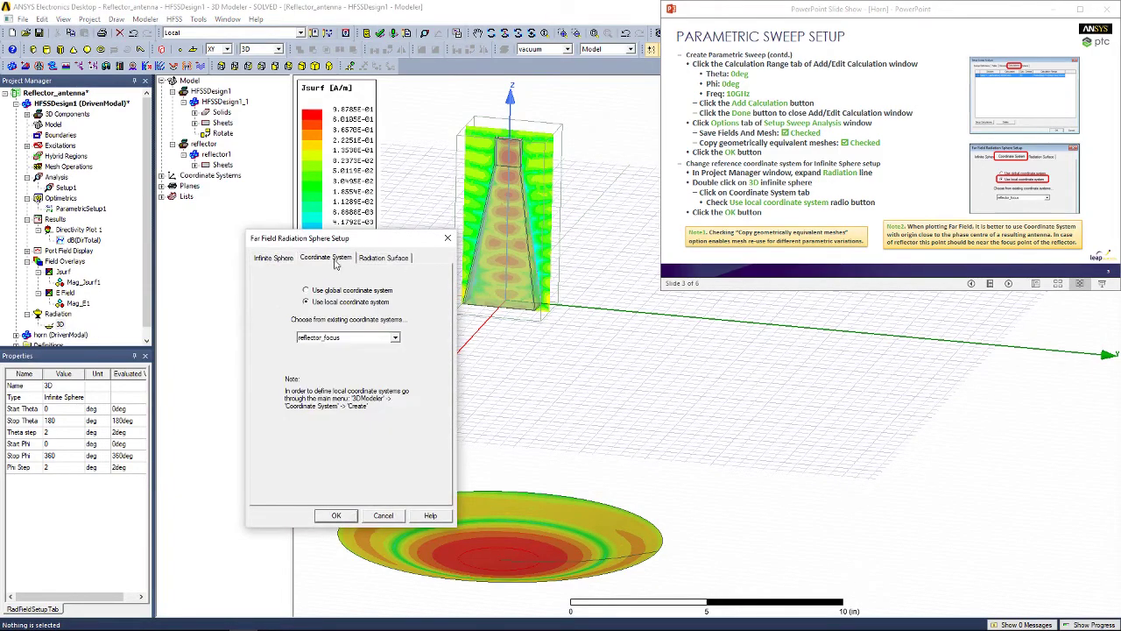
click(306, 301)
click(336, 516)
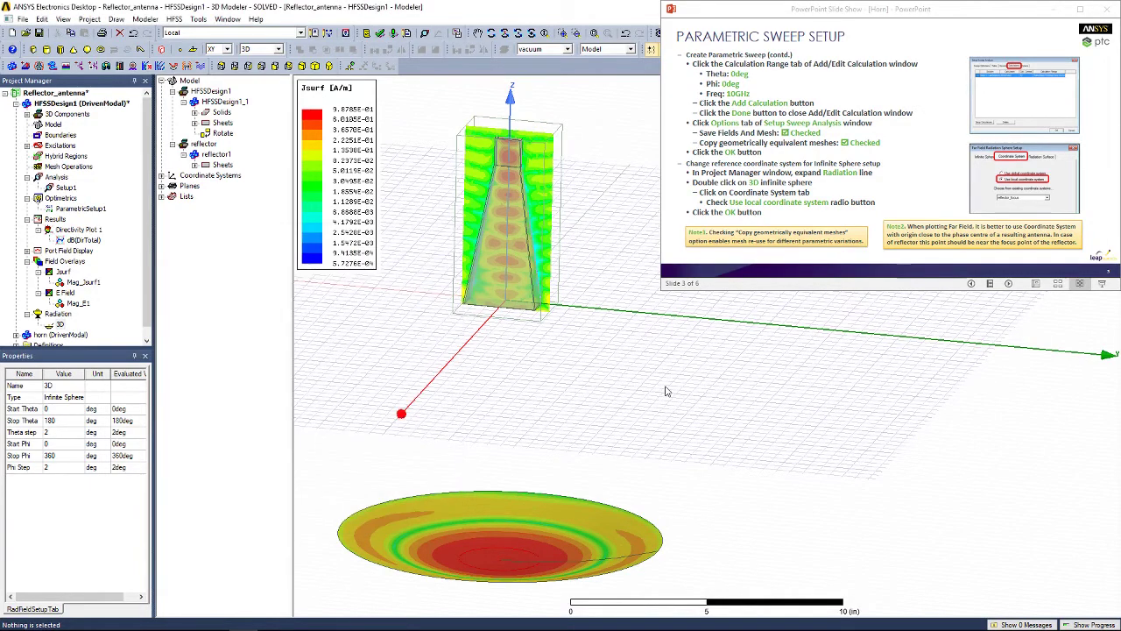
Run the analysis of ParametricSetup1
click(804, 287)
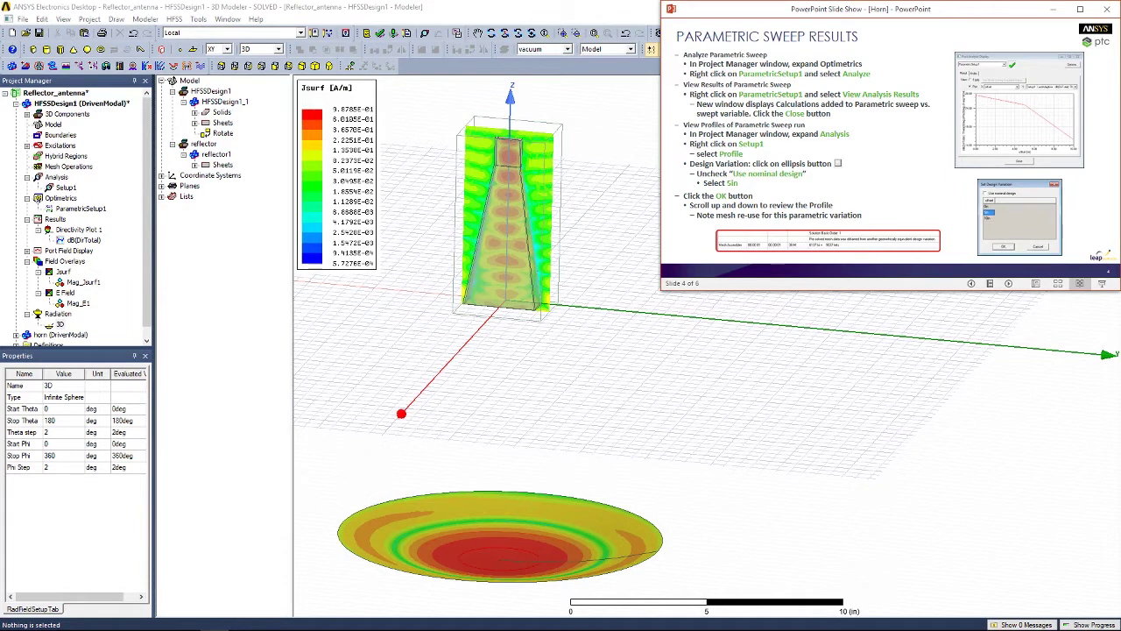
right_click(83, 209)
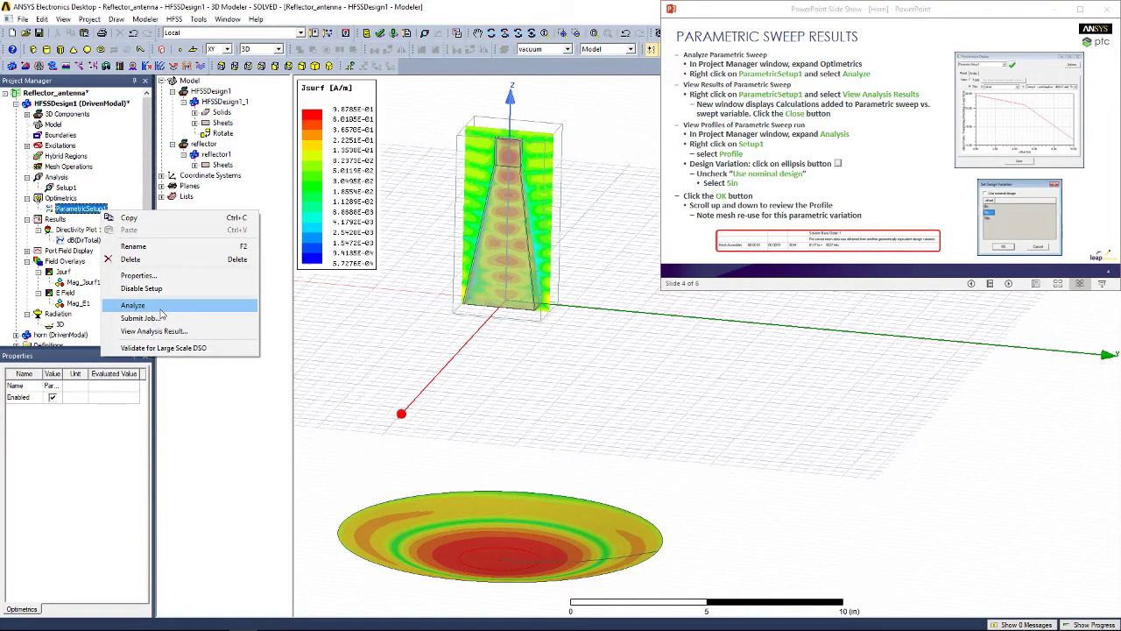
click(161, 308)
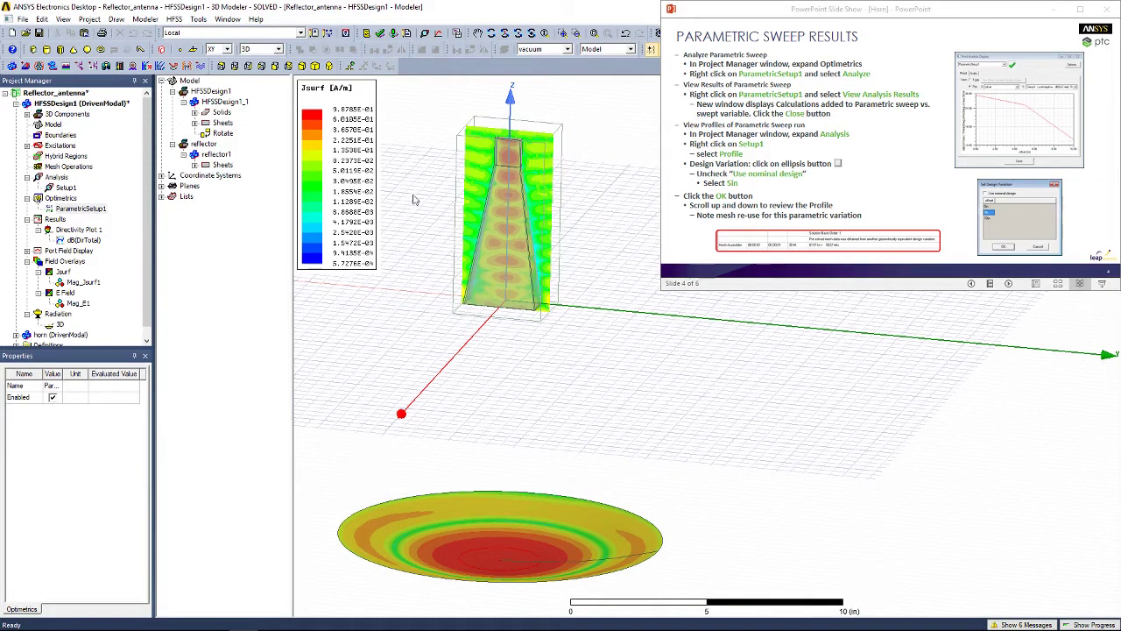
Examine the analysis result of ParametricSetup1 as a plot of directivity versus offset, and close it
right_click(91, 209)
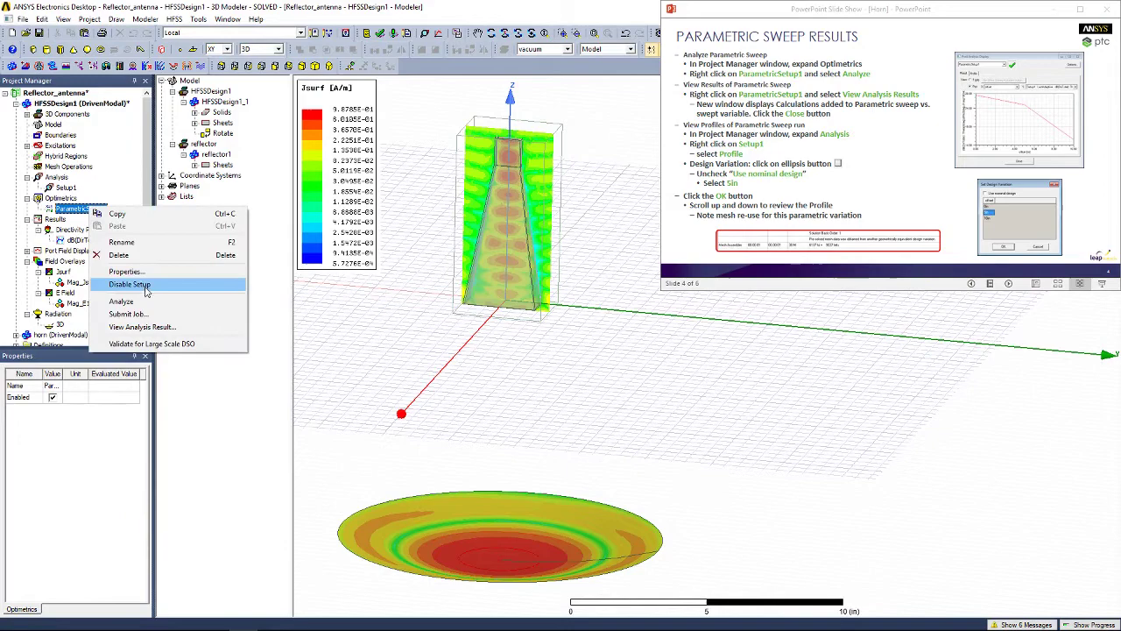
click(166, 332)
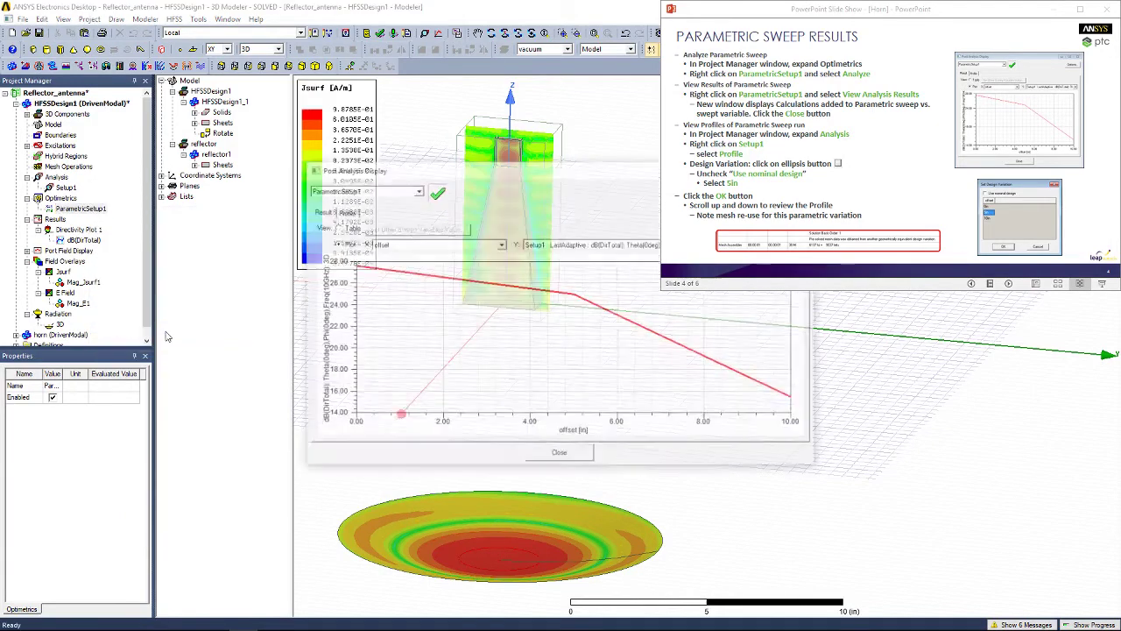
drag(465, 172, 353, 212)
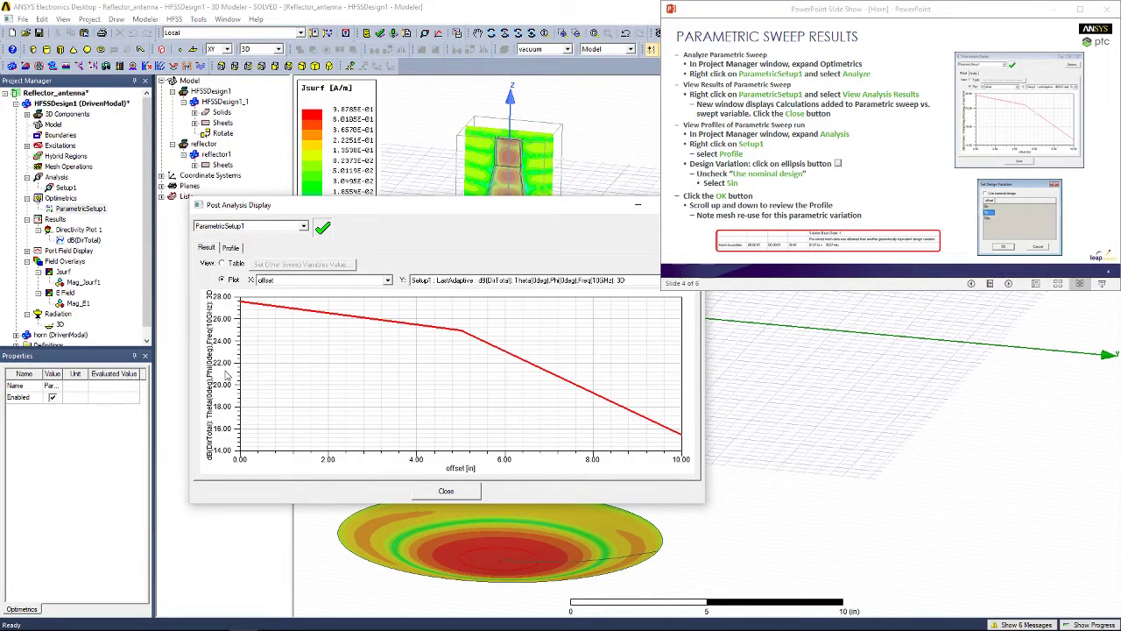
click(438, 493)
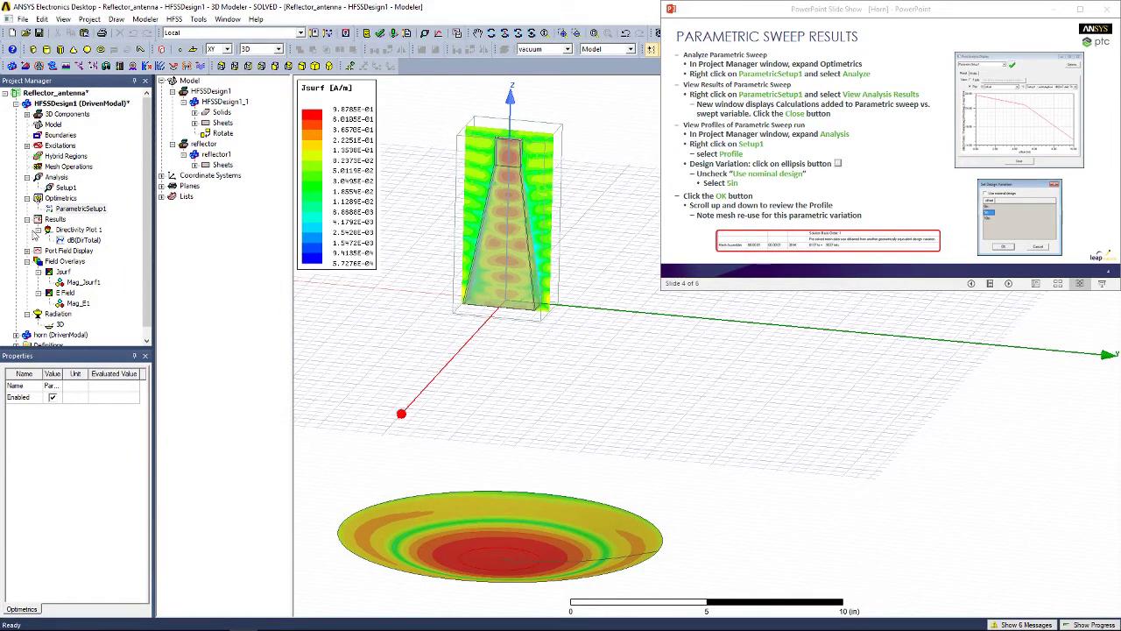
Open the solution profile of Setup1 and check the available offset design variations, keeping the nominal design
right_click(63, 191)
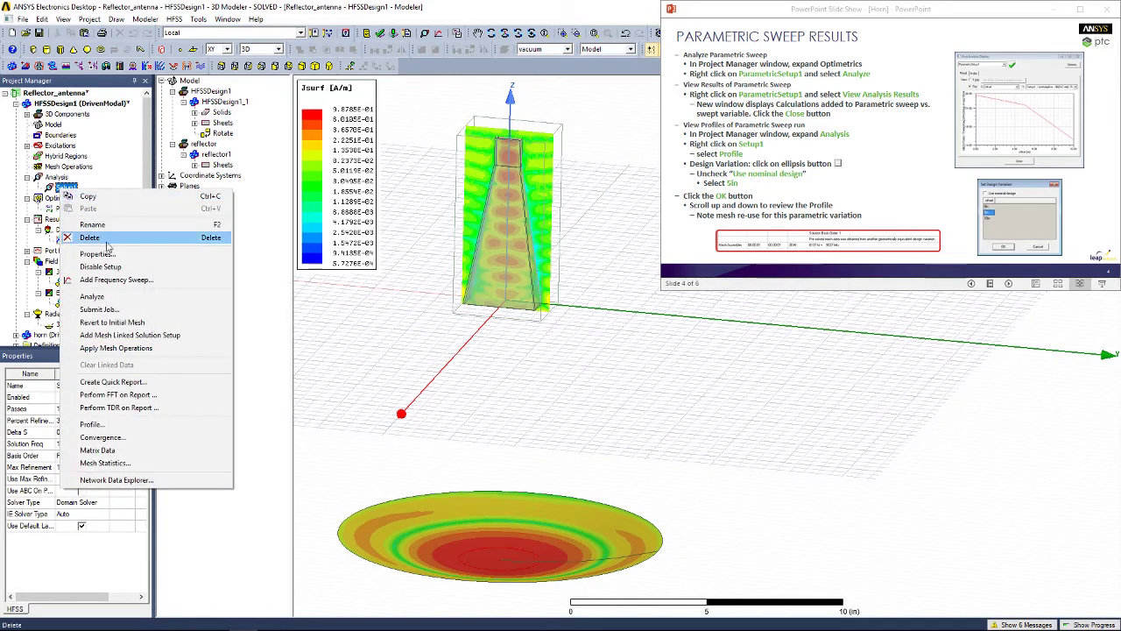
click(114, 424)
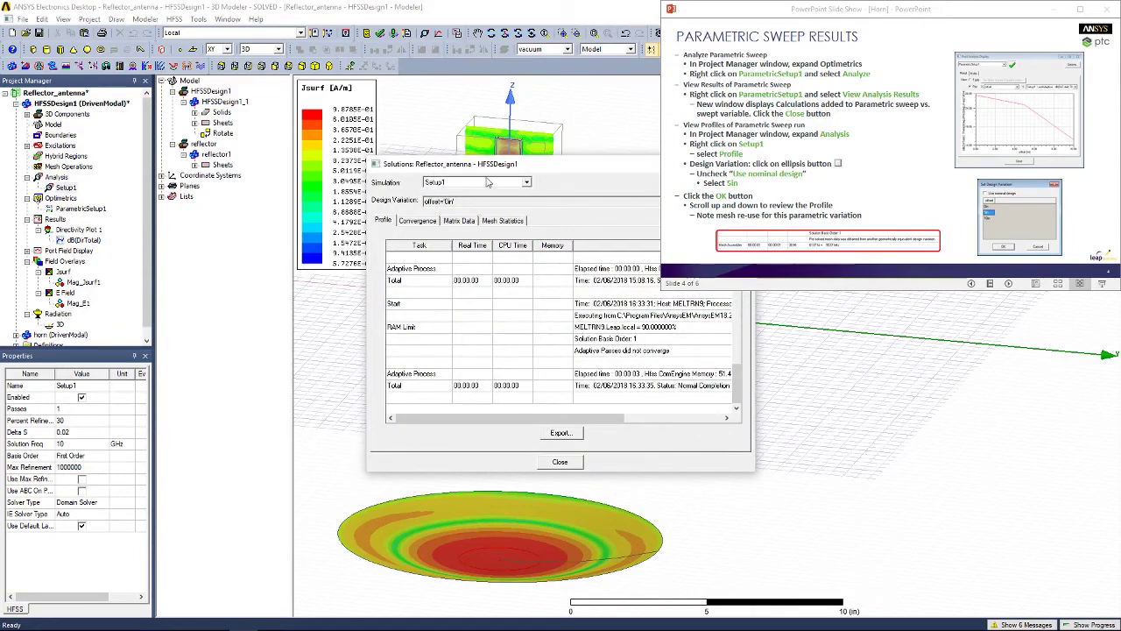
drag(539, 169, 361, 206)
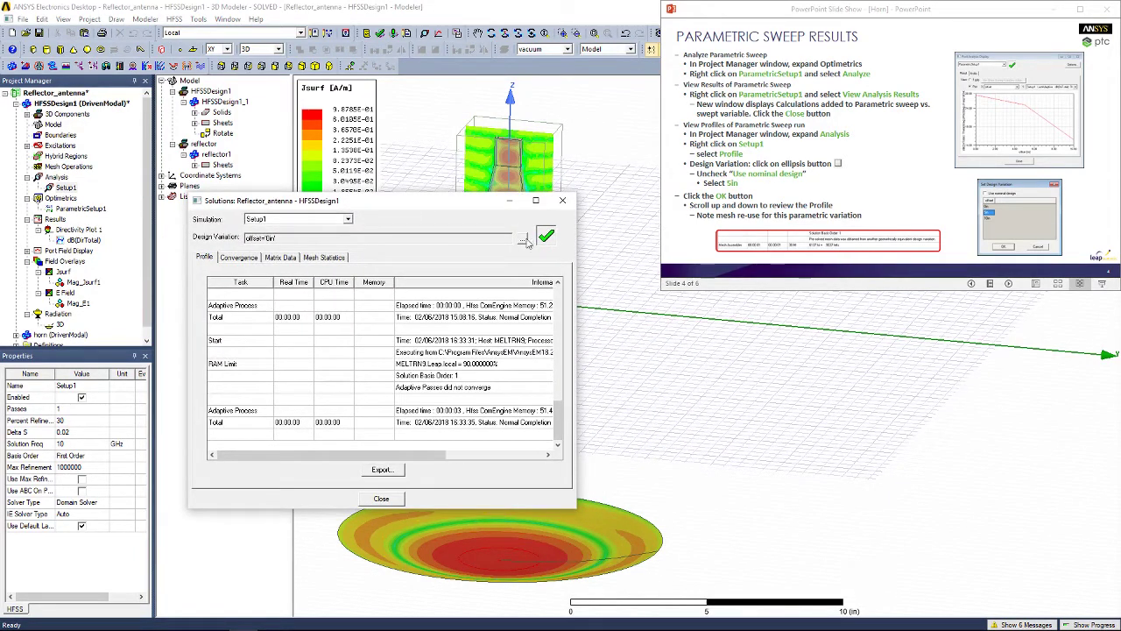
click(522, 238)
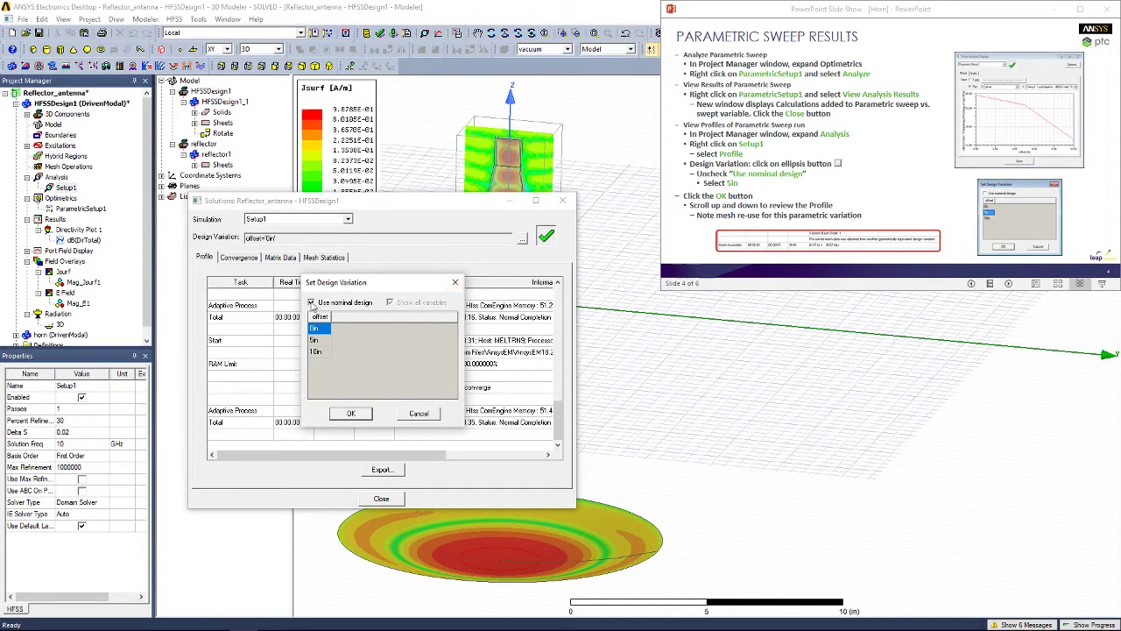
click(351, 414)
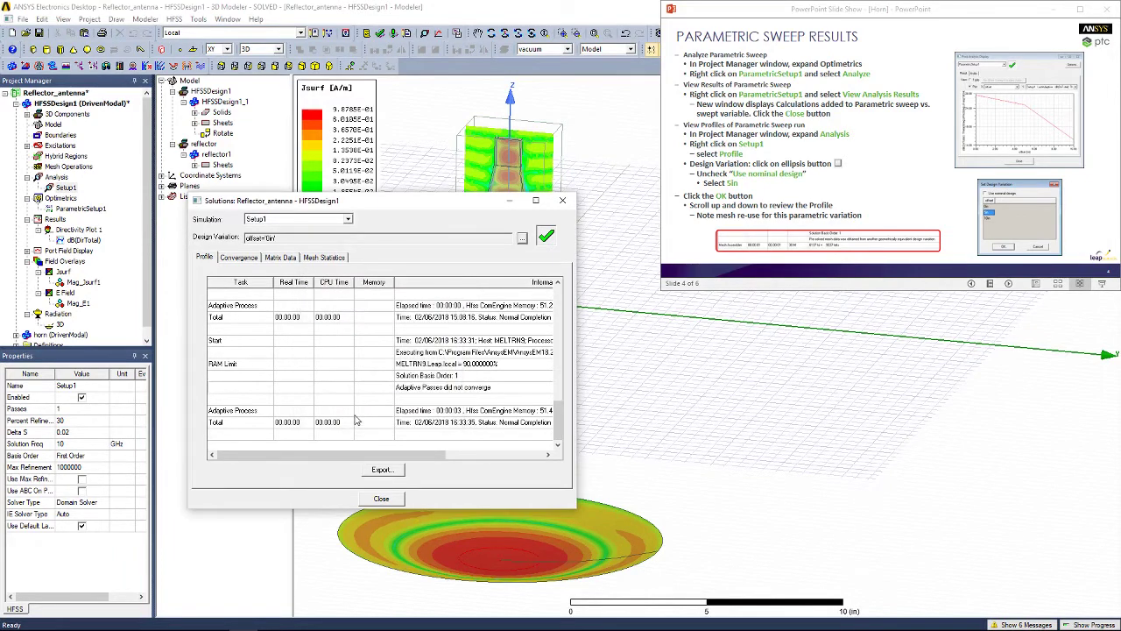
Review the convergence, matrix data and mesh statistics of Setup1, and close the solution data
click(239, 257)
click(279, 259)
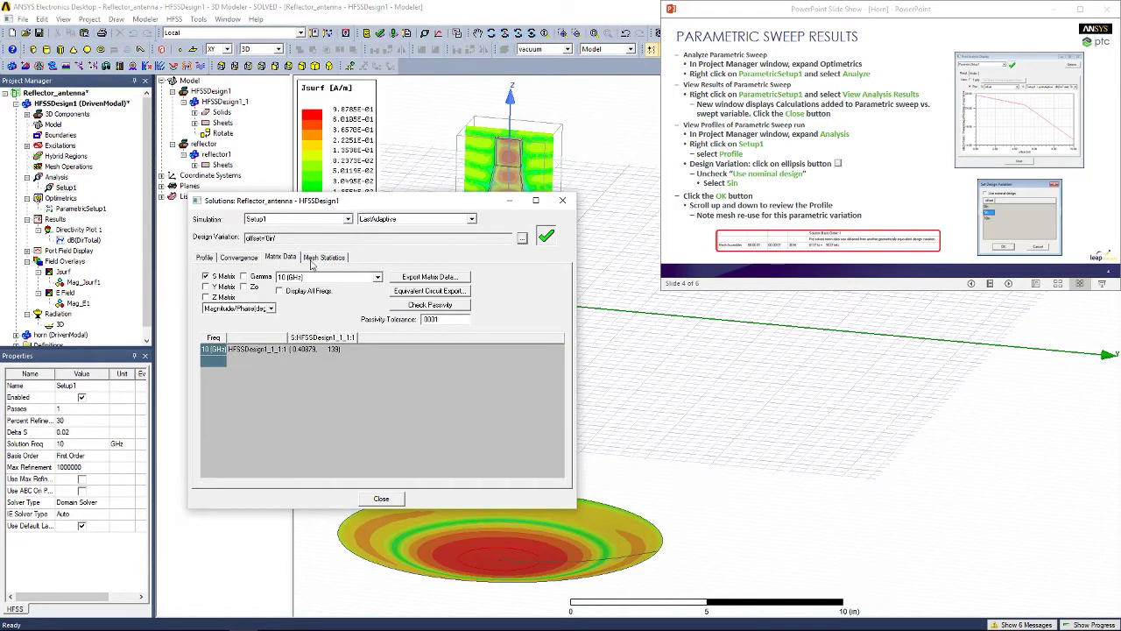
click(322, 256)
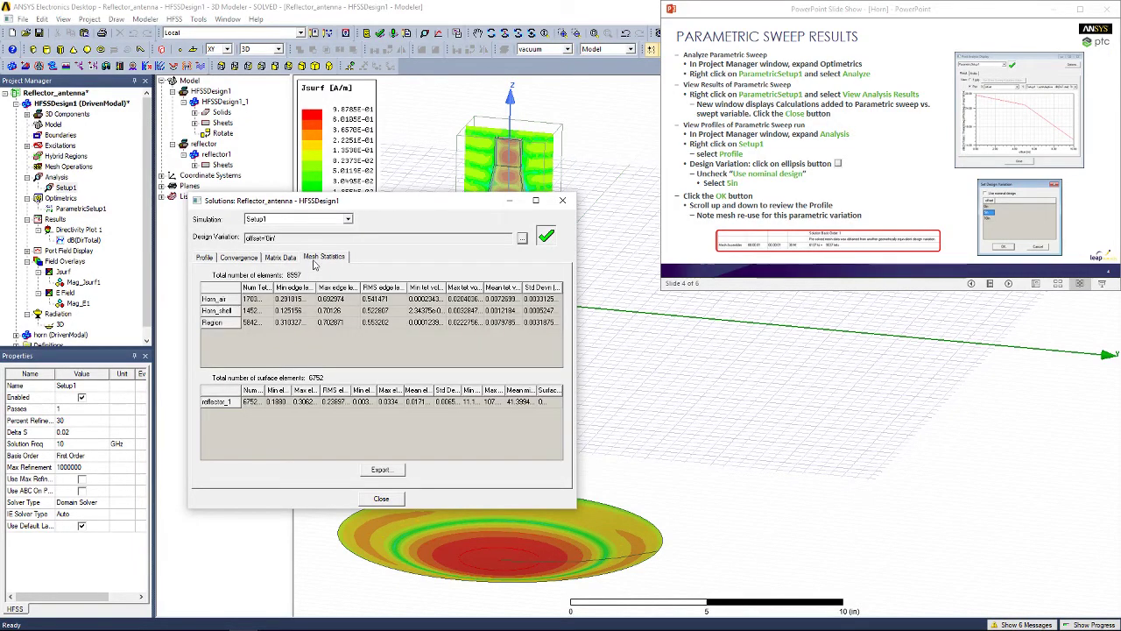
click(382, 499)
Switch to the PowerPoint slide show and advance to the Horn-Fed Reflector Antenna slide
click(969, 195)
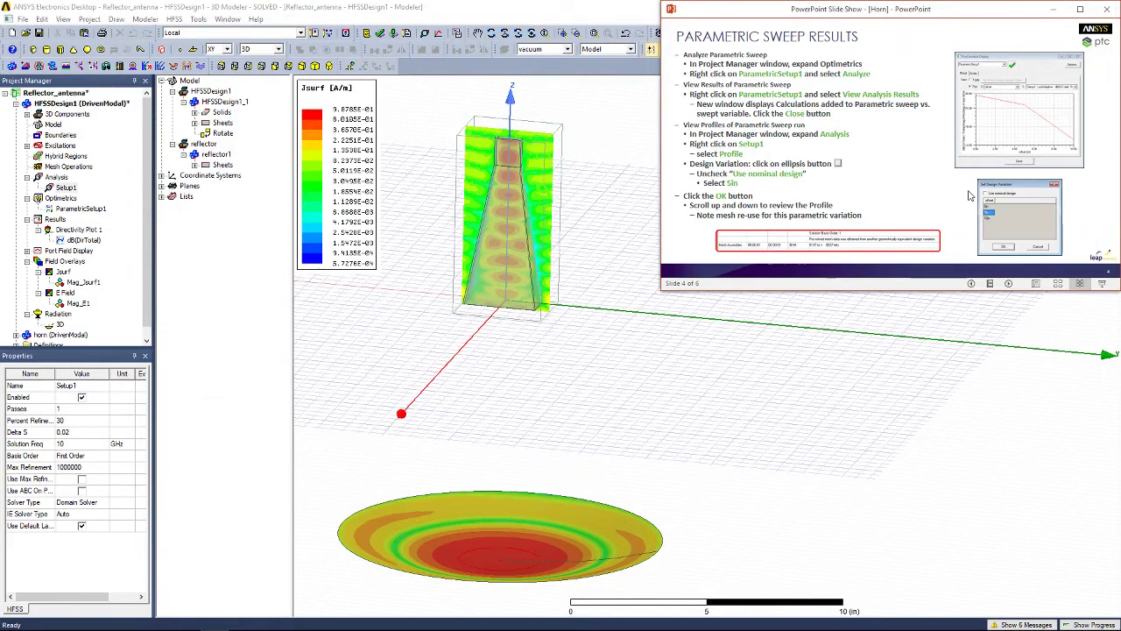
click(969, 194)
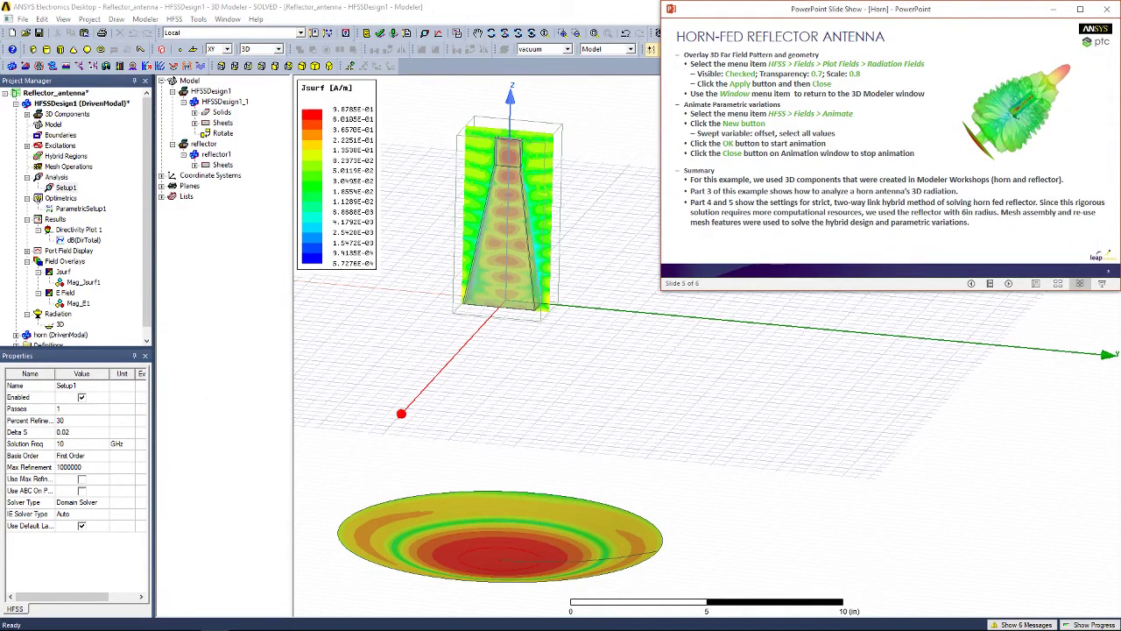
Overlay the radiation field of Directivity Plot 1 on the model with transparency 0.2 and scale 0.8
click(178, 20)
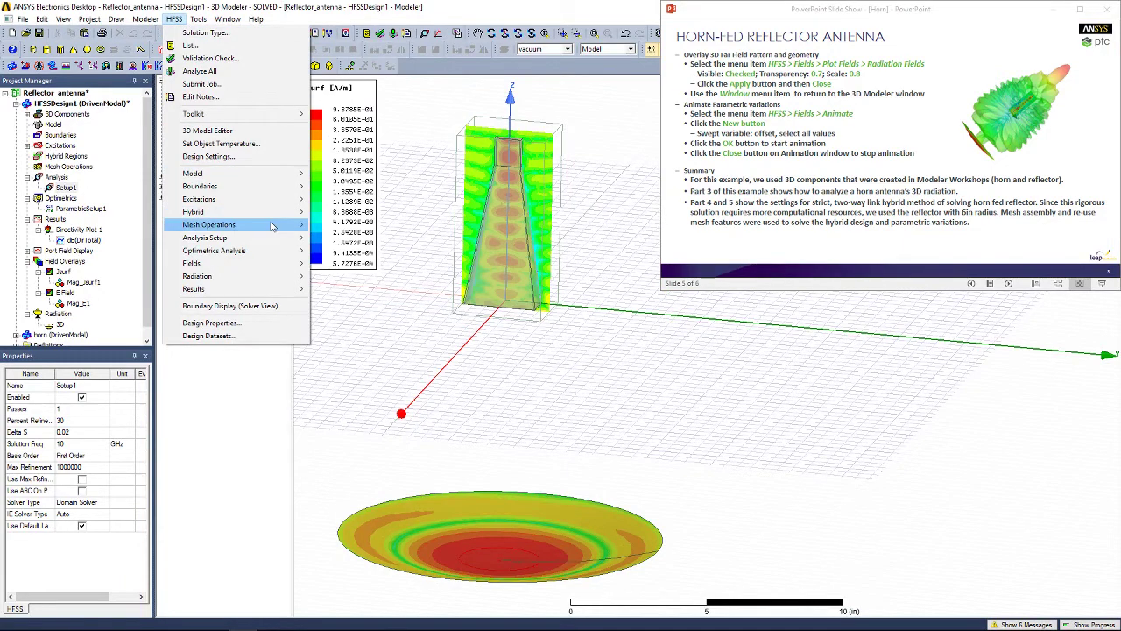
mouse_move(288, 264)
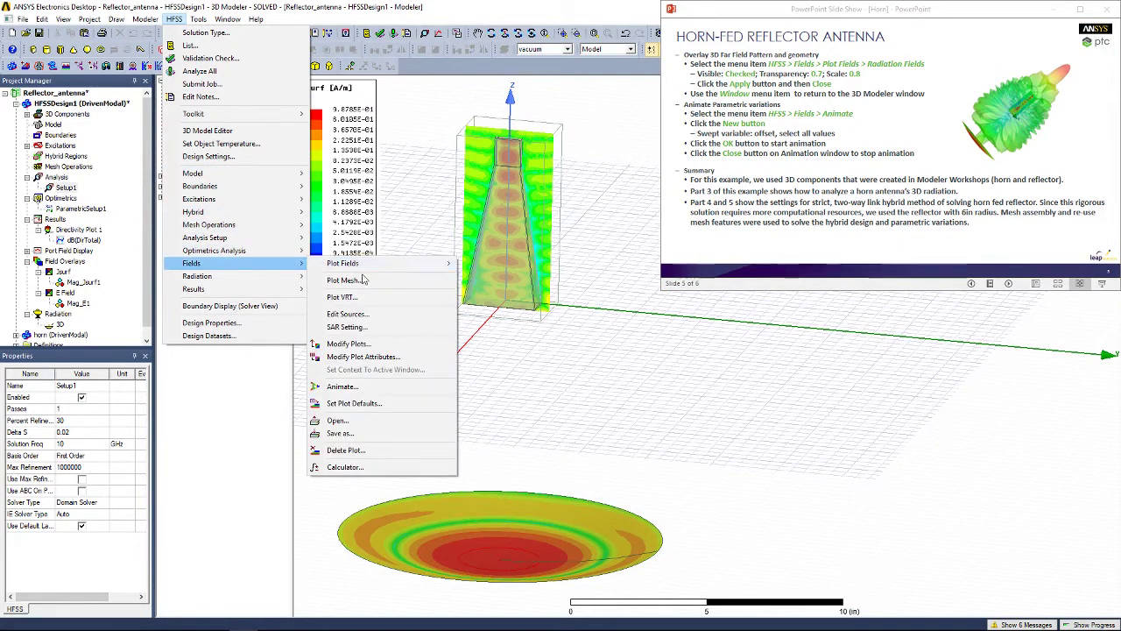
mouse_move(350, 264)
click(507, 331)
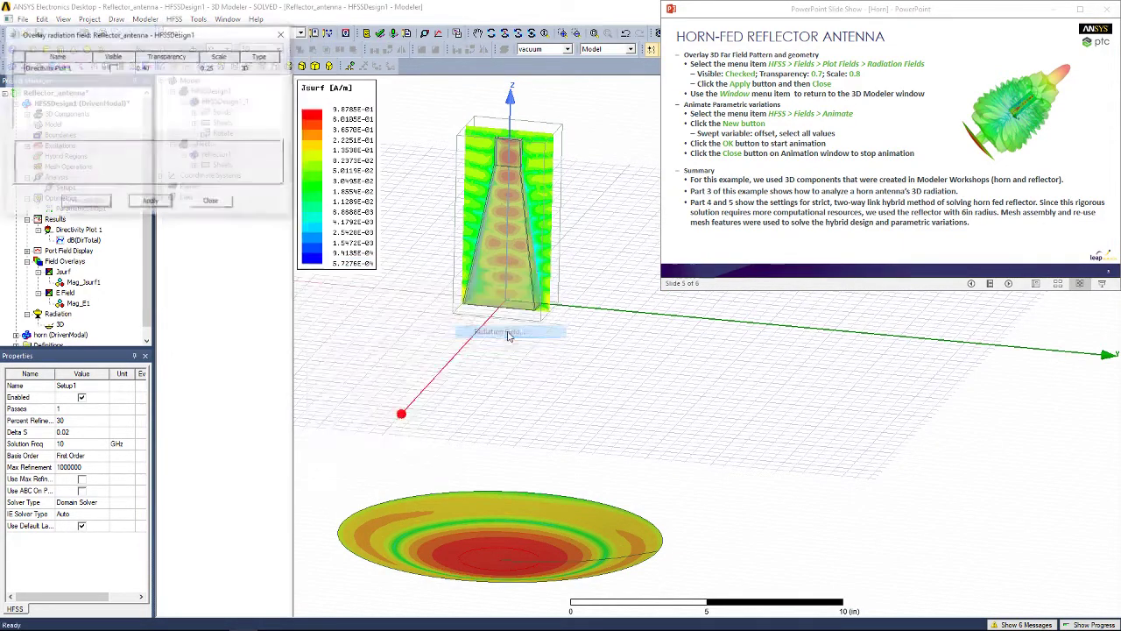
click(113, 69)
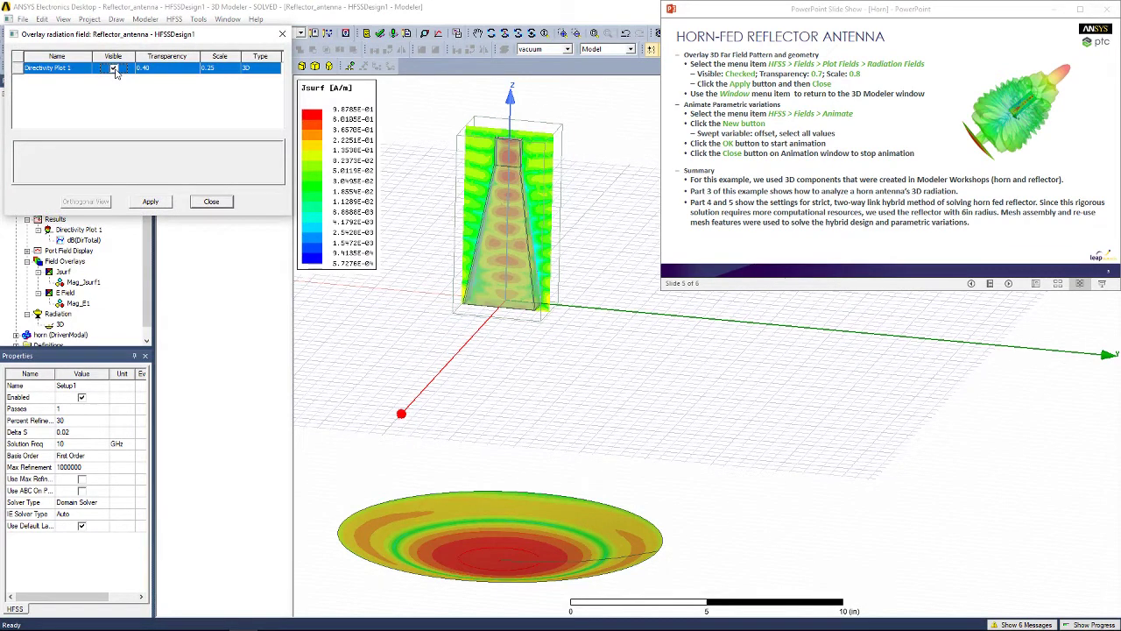
click(170, 68)
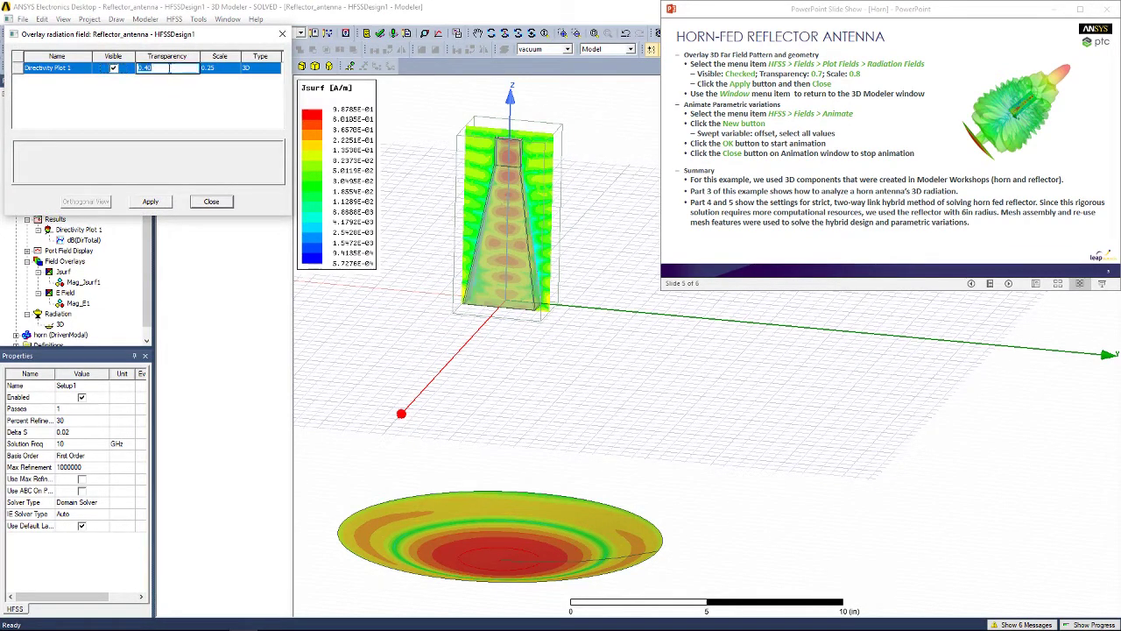
text(0.2)
click(219, 69)
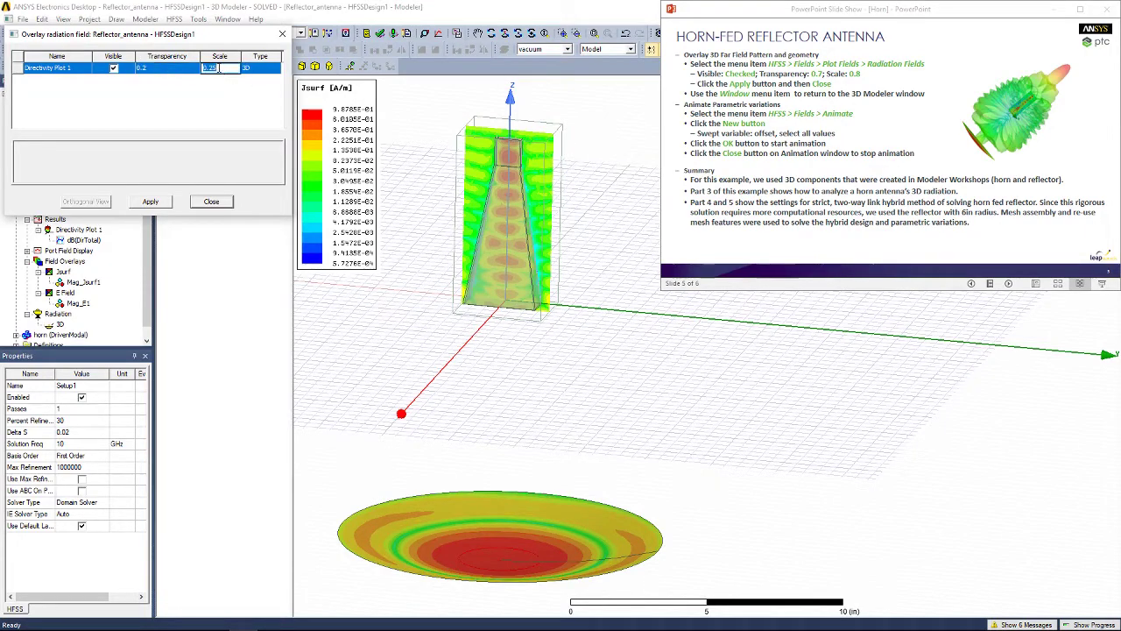
text(0)
click(149, 202)
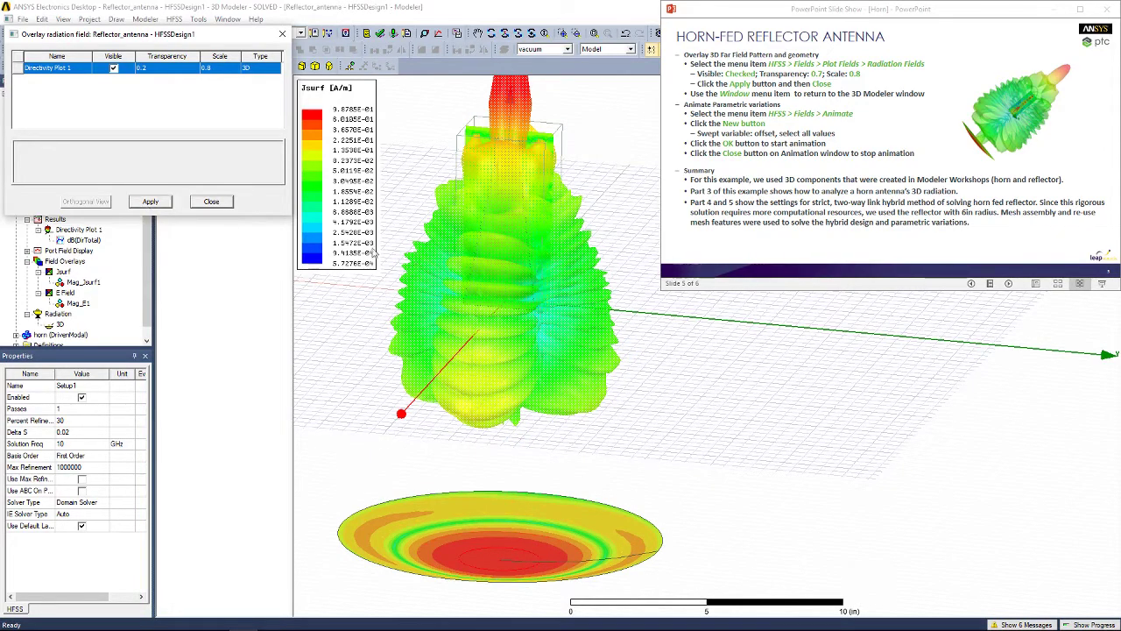
click(211, 202)
Create and start a new field animation that sweeps the offset variable over the values 0in, 5in and 10in
scroll(385, 257, down, 3)
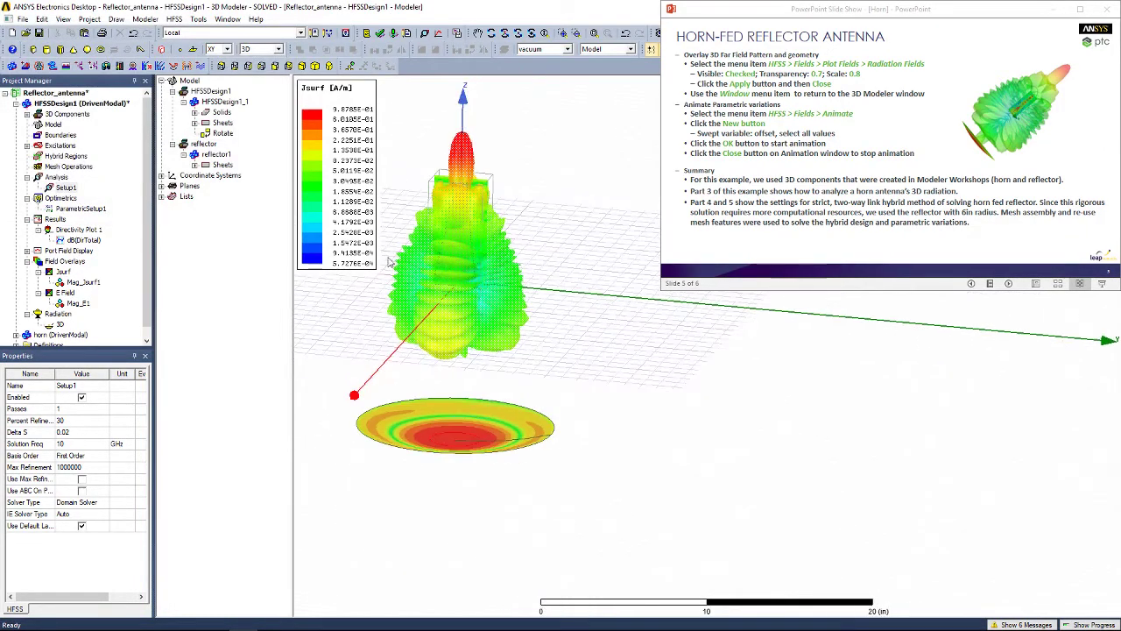
scroll(374, 307, up, 2)
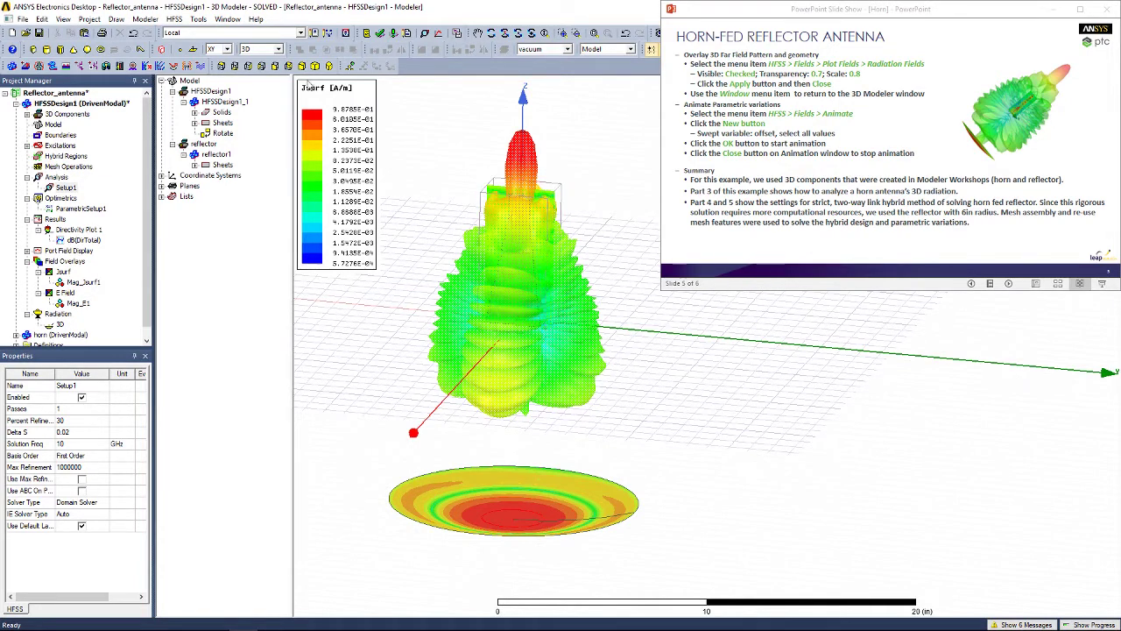
click(174, 18)
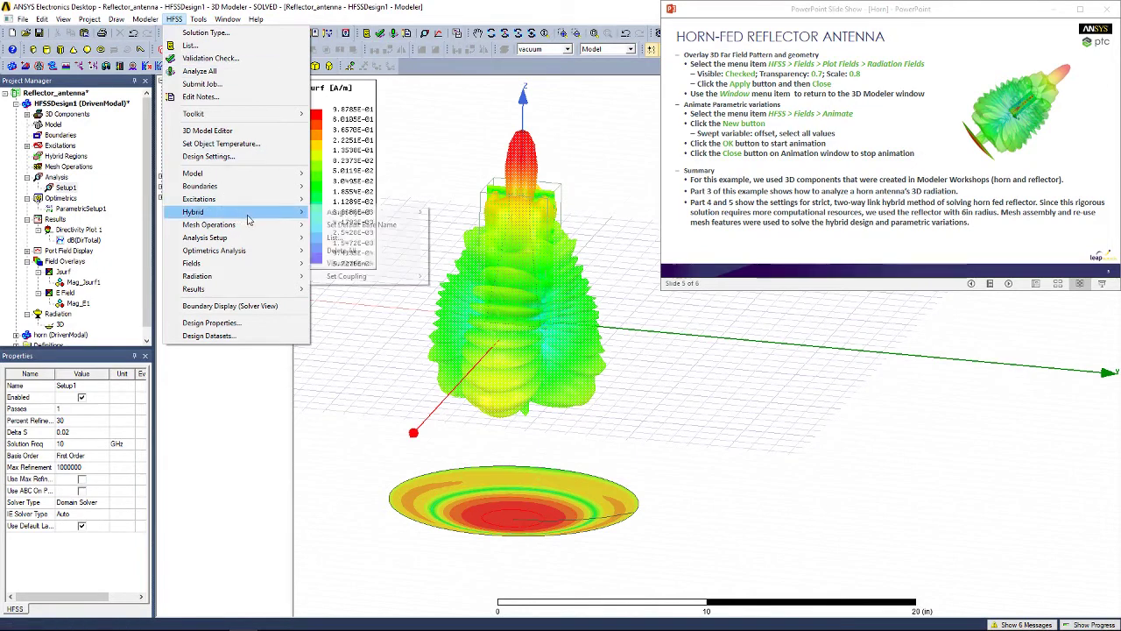
mouse_move(285, 267)
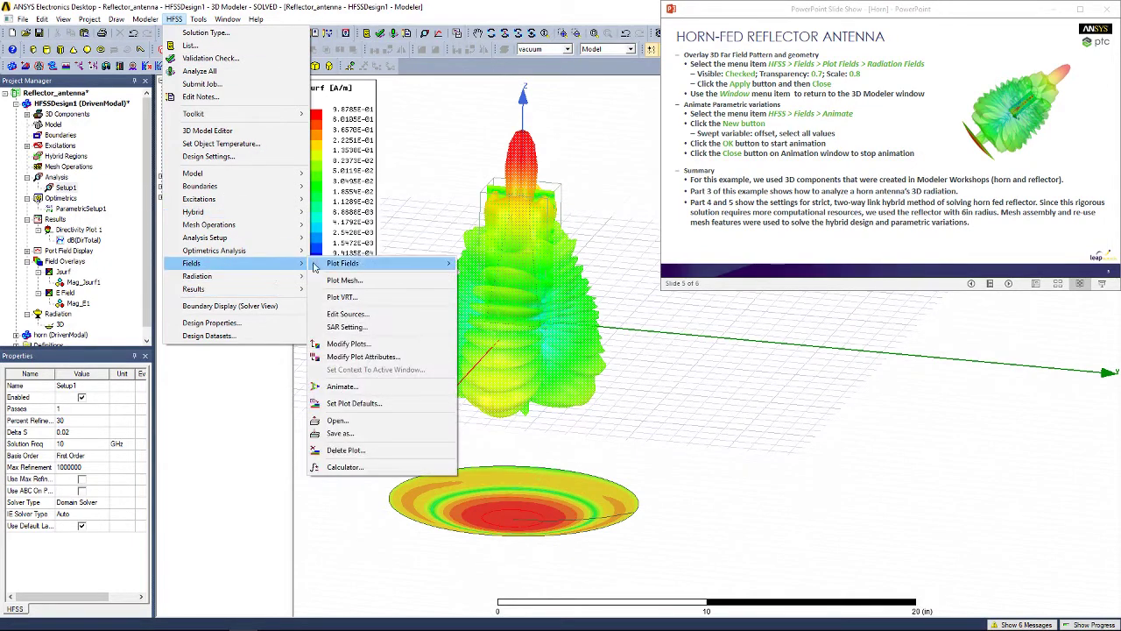
click(377, 389)
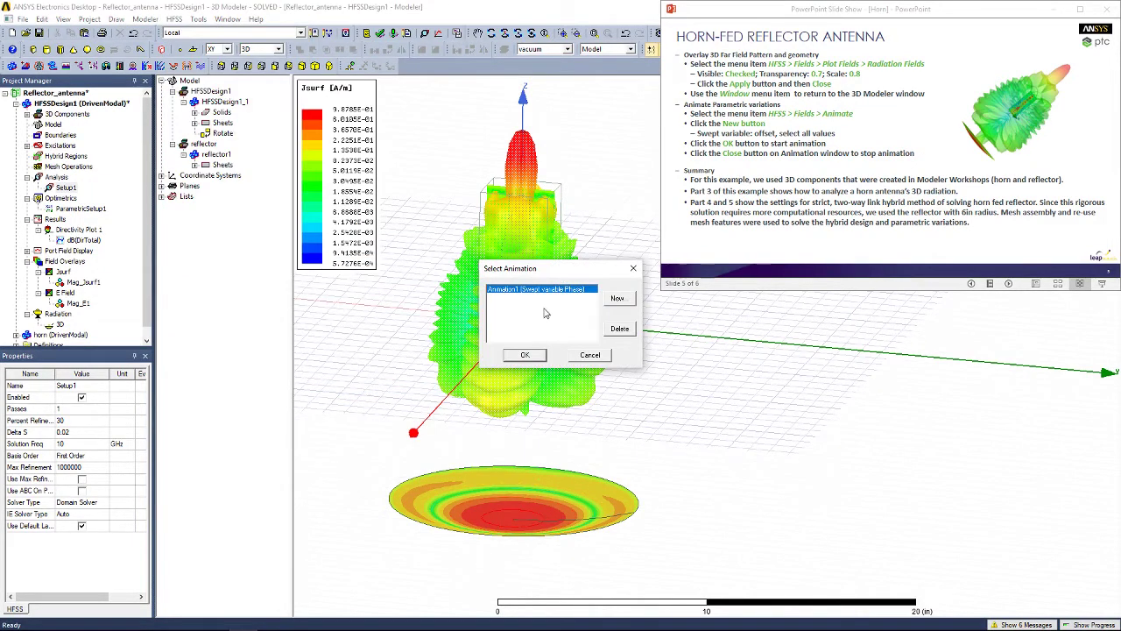
click(618, 299)
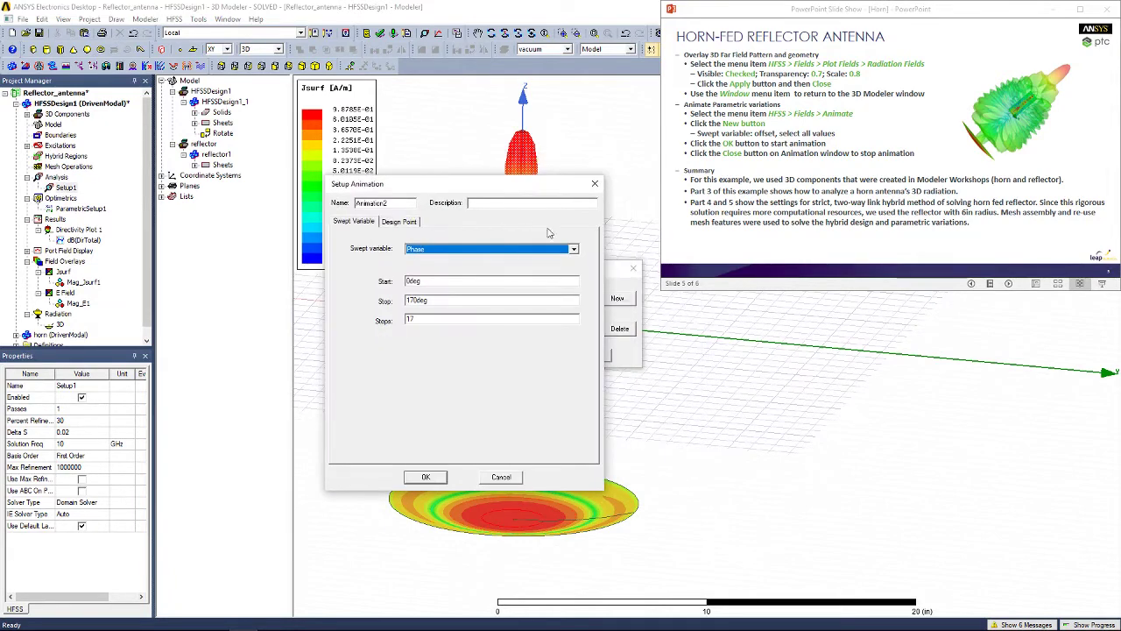
click(571, 250)
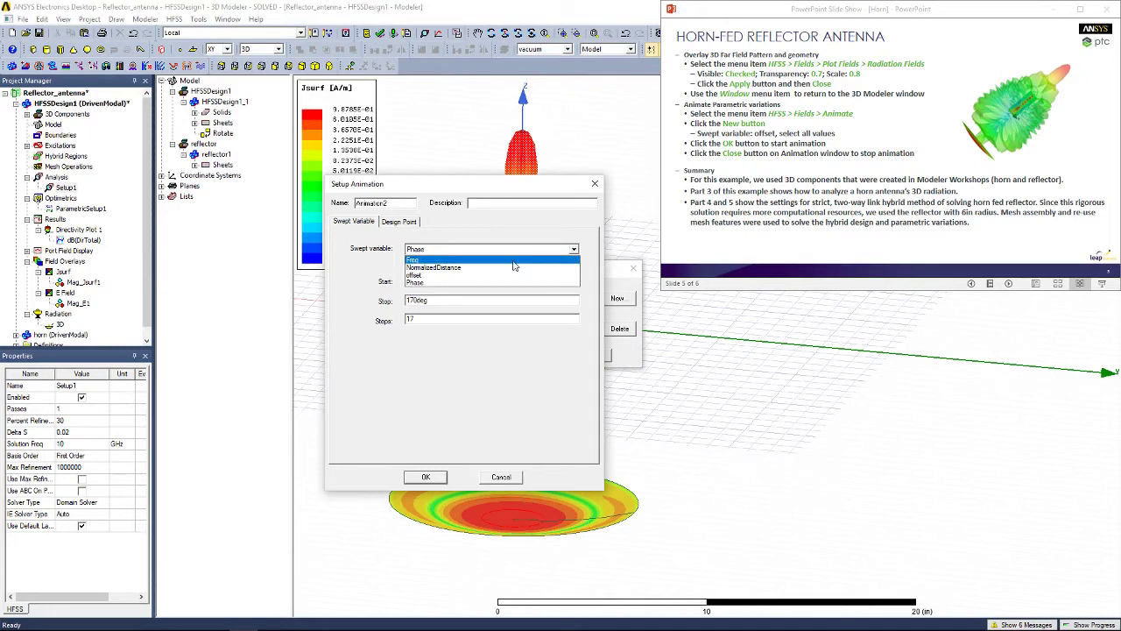
click(474, 275)
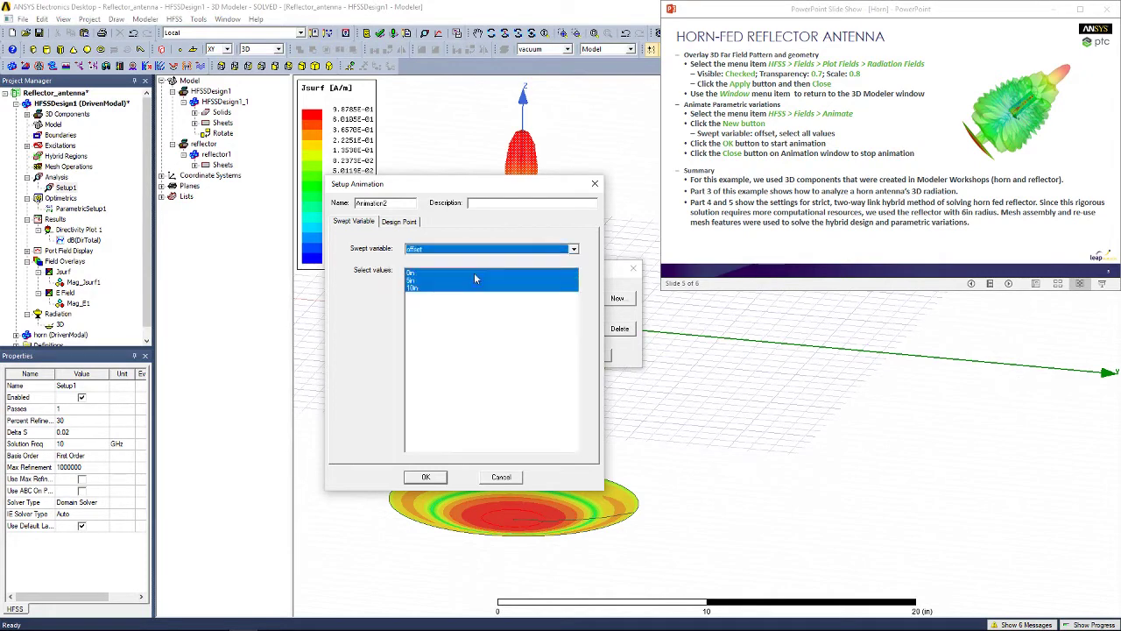
click(424, 479)
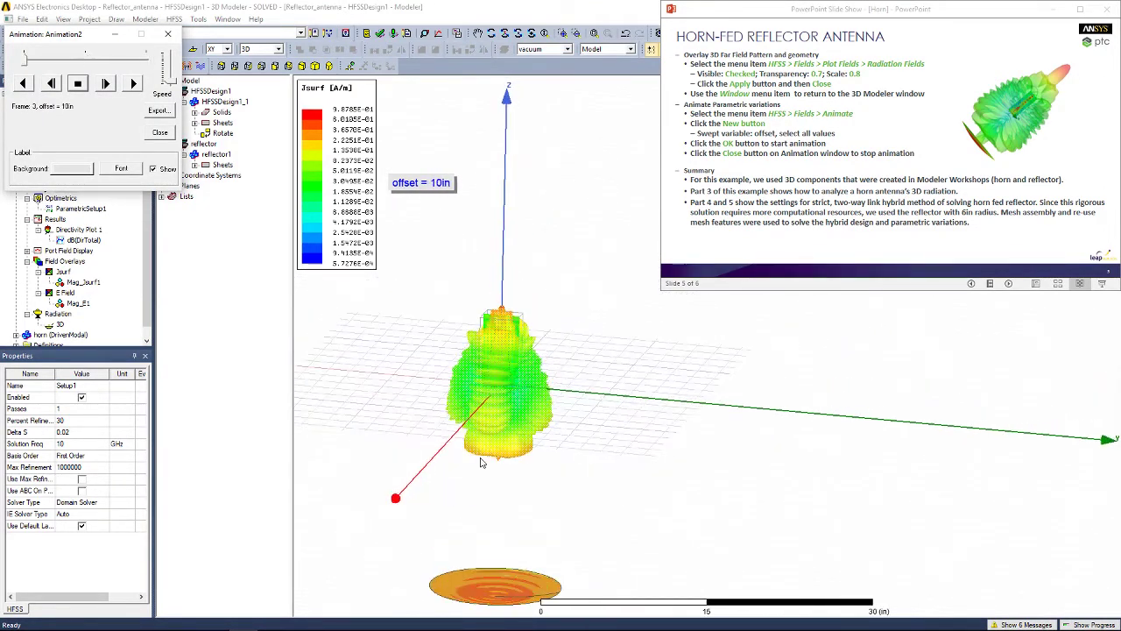
Stop the offset animation and step forward through its frames to compare the radiation patterns
click(79, 83)
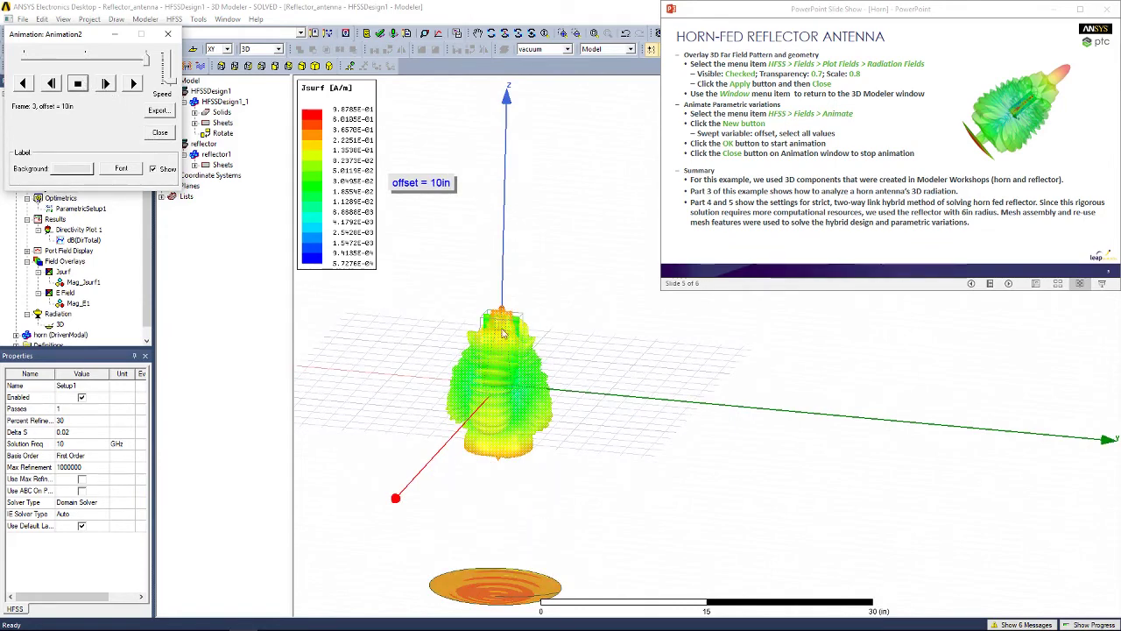
middle_drag(522, 498, 529, 420)
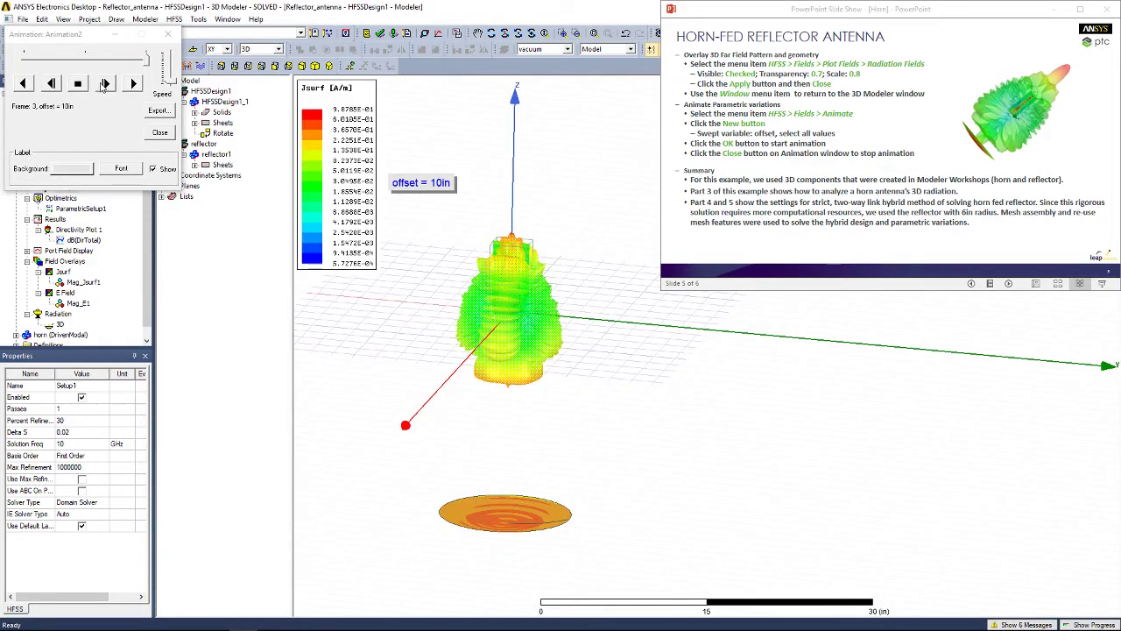
click(104, 83)
click(105, 84)
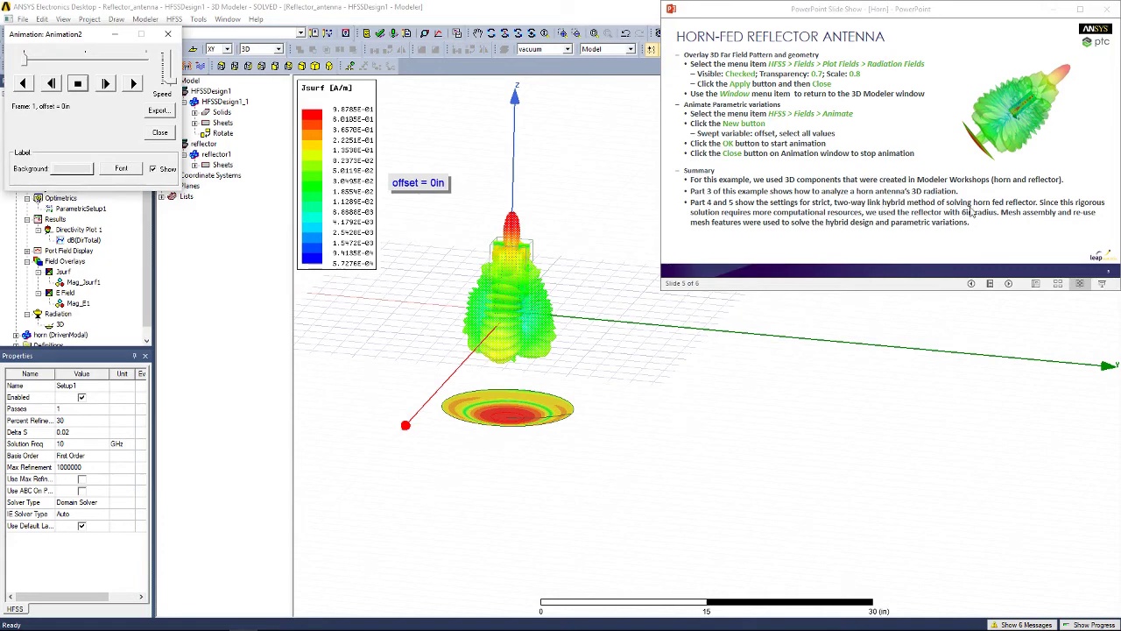
Switch to the PowerPoint slide show and advance to the closing slide
click(1025, 211)
click(1034, 207)
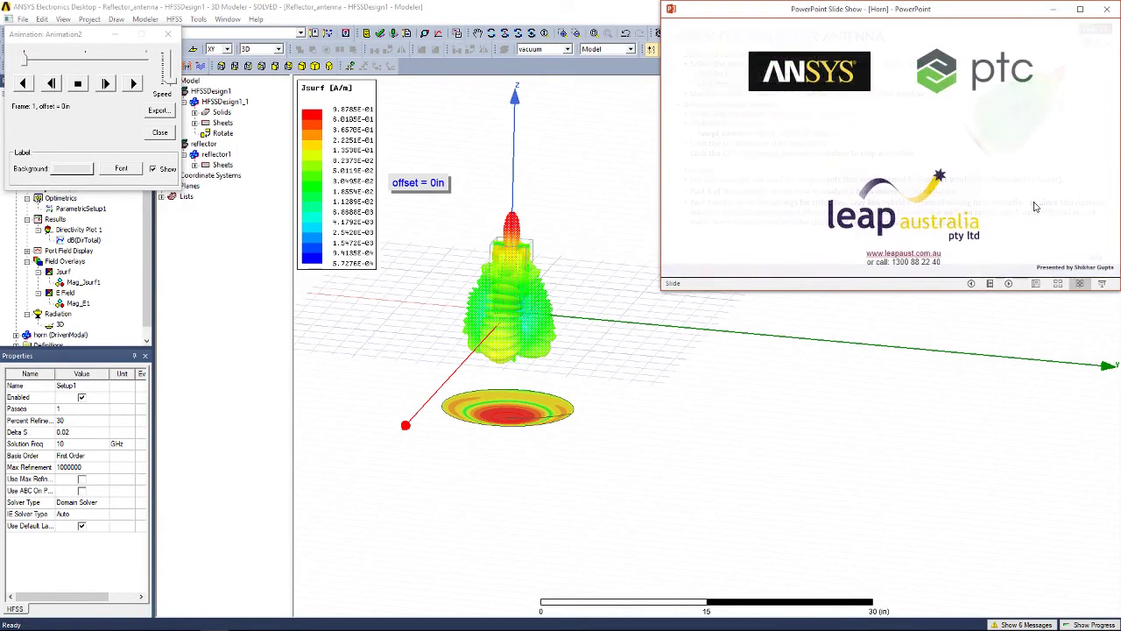